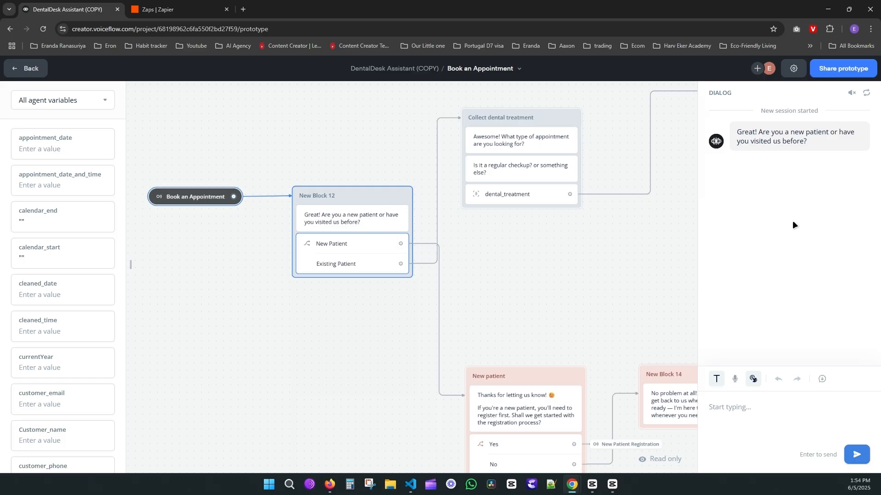
# Send the prototype replies 'i'm a returning patient' and 'I'm having a tooth pain' to reach the booking confirmation
pyautogui.write("i'm a ret")
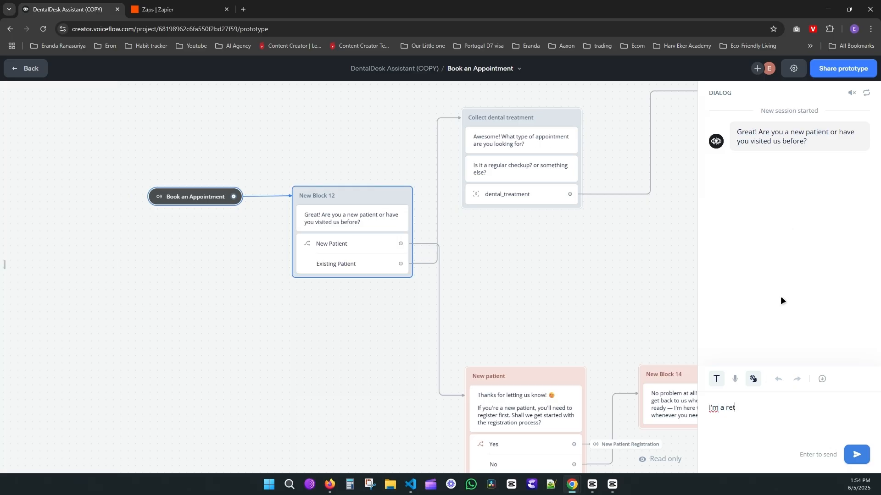
pyautogui.write('urning patient')
pyautogui.press('Return')
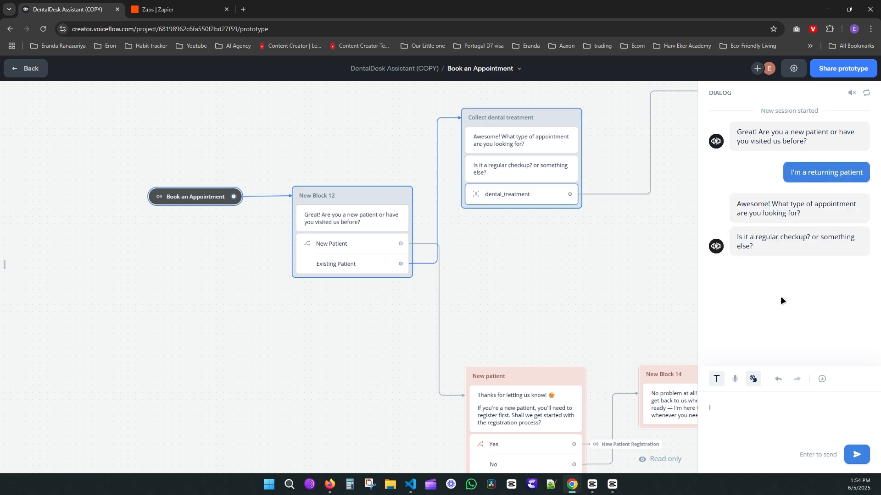
pyautogui.write("I'm having a tooth pain")
pyautogui.press('Return')
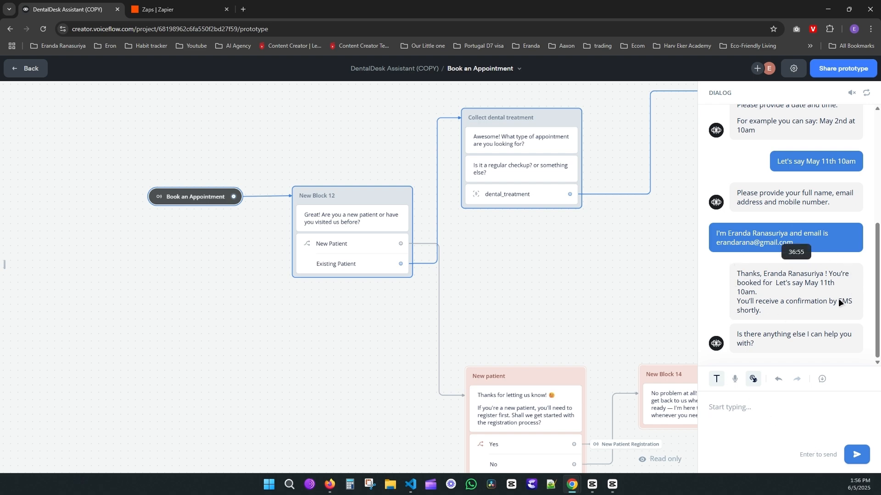
# In Google Calendar, open the Sunday May 11, 10–11am appointment event to confirm the booking
pyautogui.moveTo(572, 484)
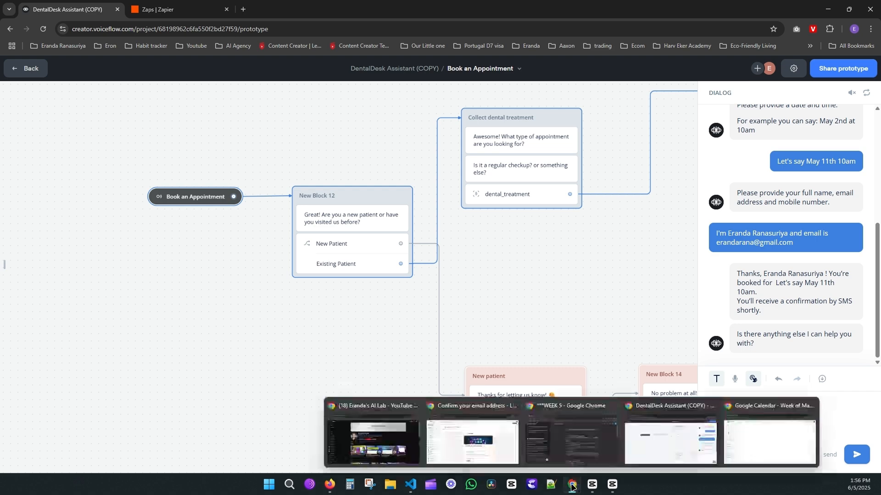
pyautogui.click(756, 428)
pyautogui.moveTo(225, 199)
pyautogui.mouseDown()
pyautogui.moveTo(219, 209)
pyautogui.moveTo(220, 200)
pyautogui.mouseUp()
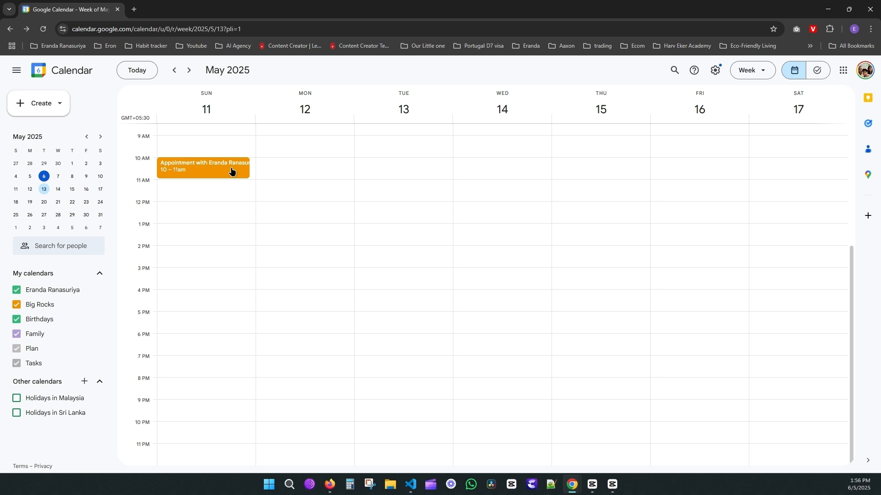
pyautogui.click(231, 170)
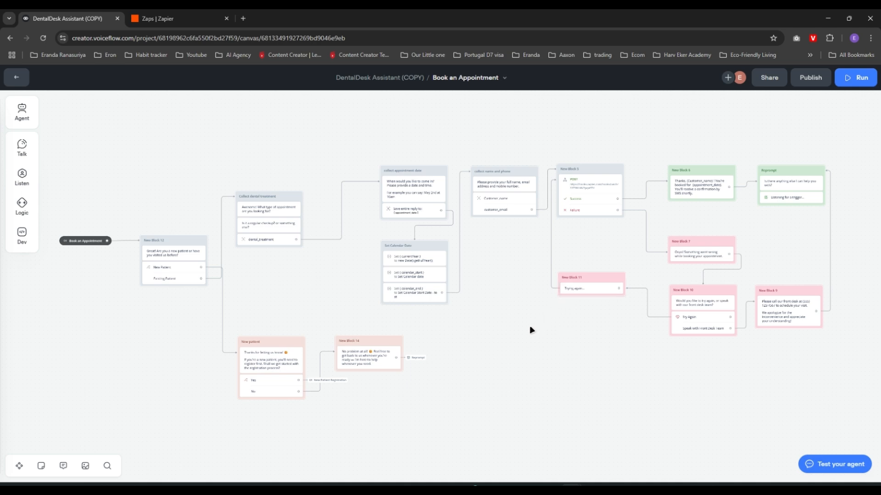
pyautogui.moveTo(532, 330); pyautogui.dragTo(518, 320)
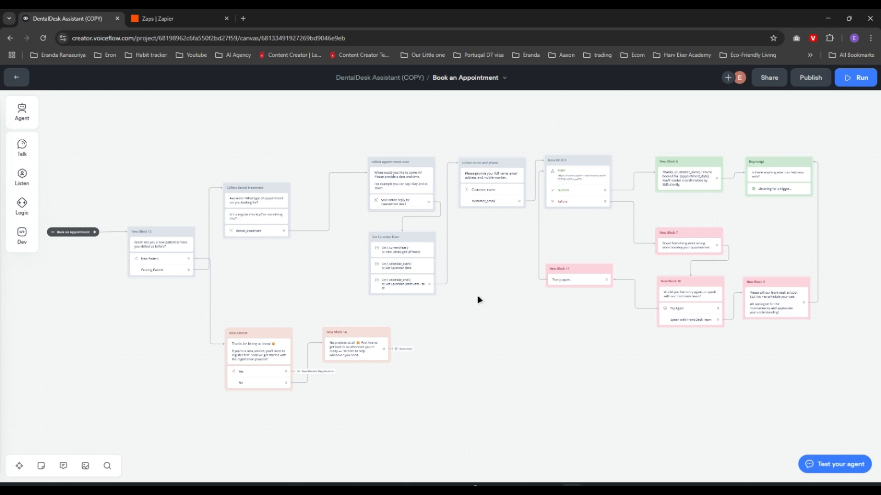
pyautogui.scroll(3, 477, 298)
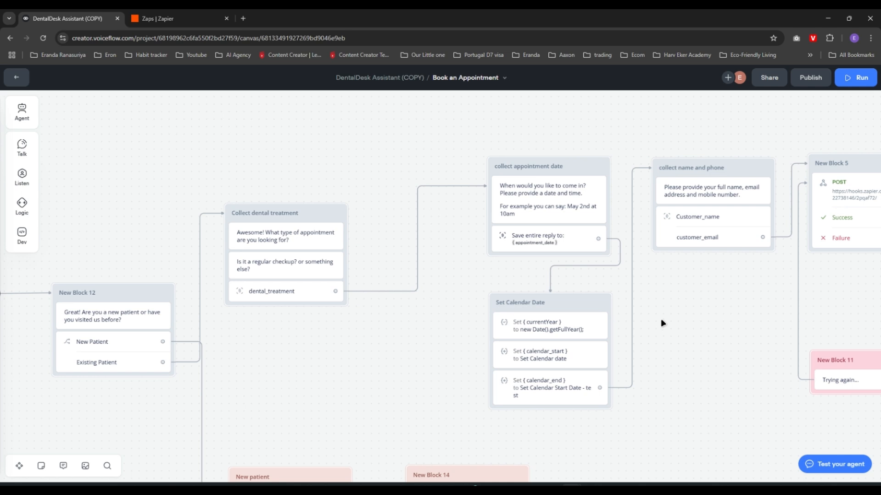
pyautogui.moveTo(290, 342); pyautogui.dragTo(414, 356)
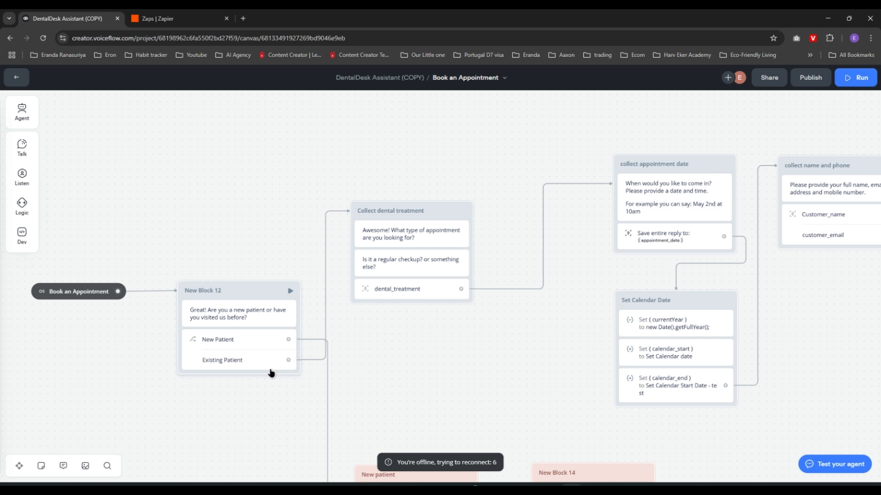
pyautogui.moveTo(504, 348); pyautogui.dragTo(378, 374)
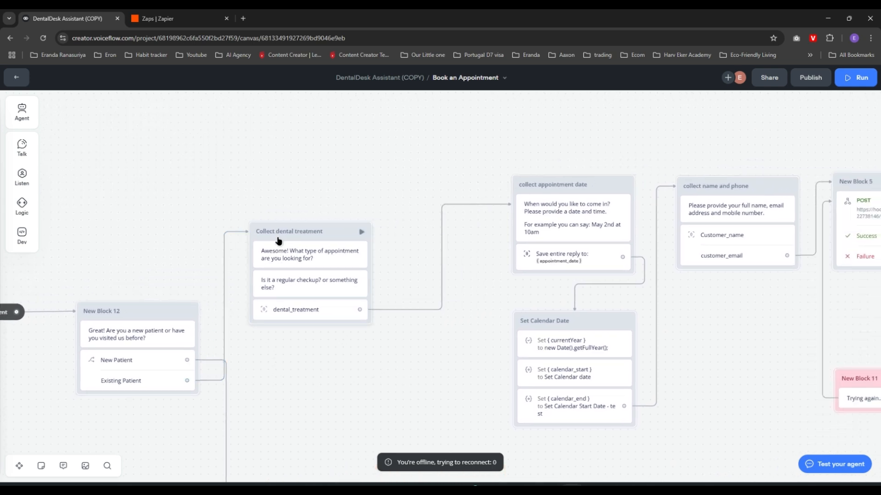
pyautogui.scroll(-1, 341, 261)
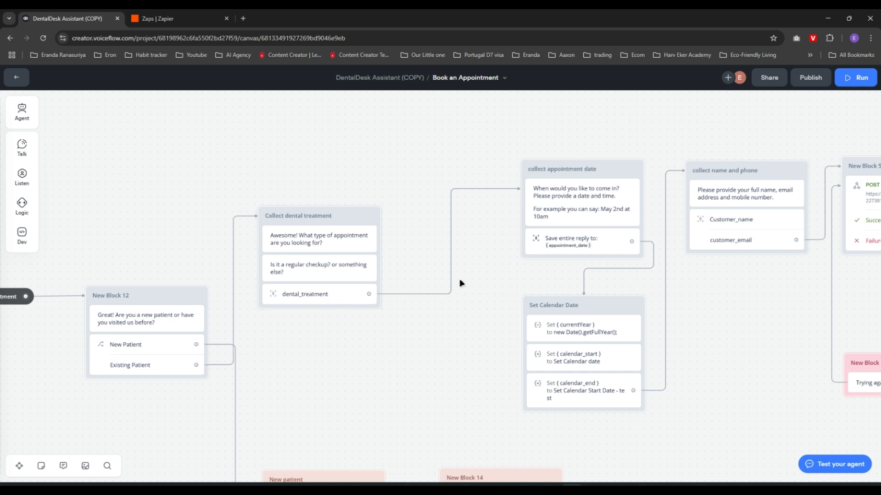
pyautogui.hscroll(3, 431, 278)
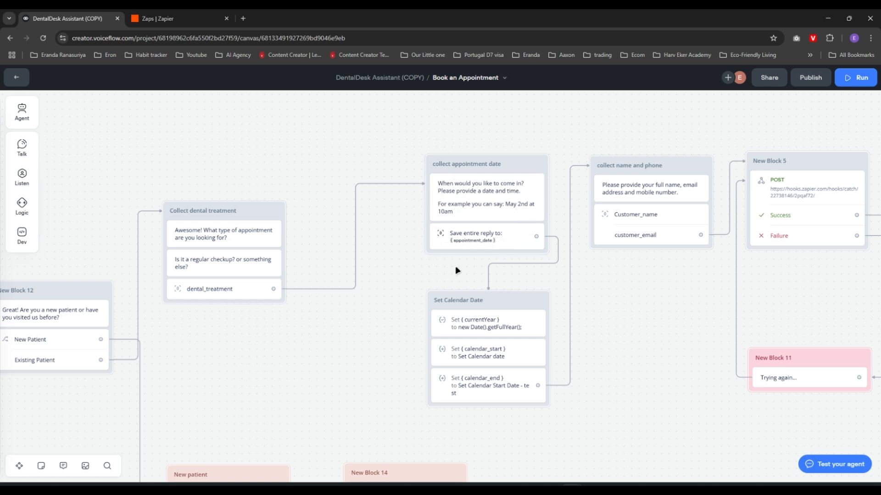
pyautogui.hscroll(2, 411, 257)
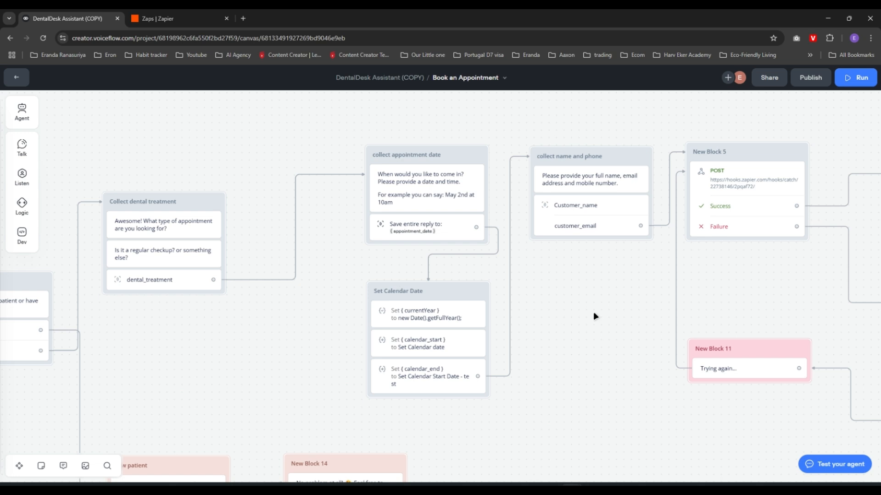
pyautogui.moveTo(594, 316); pyautogui.dragTo(551, 316)
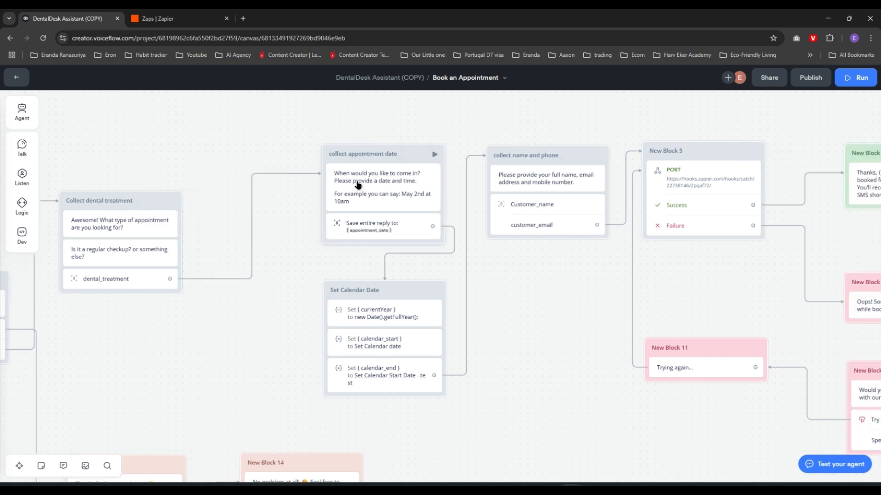
# Place a trial Capture step above the appointment-date block and enable its no-reply handling
pyautogui.click(375, 230)
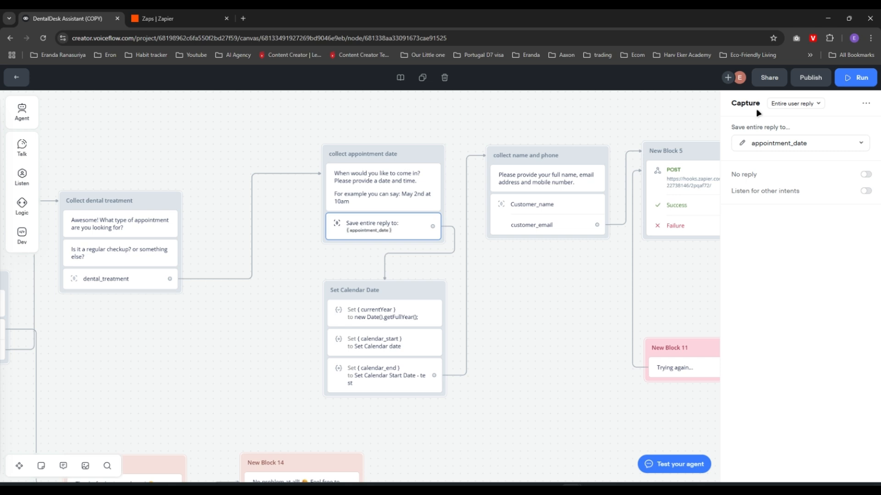
pyautogui.moveTo(2, 177)
pyautogui.moveTo(21, 204)
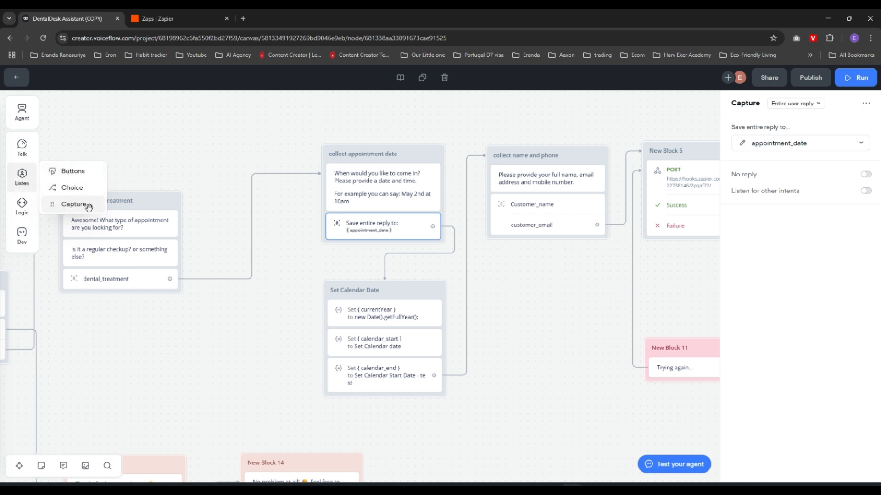
pyautogui.moveTo(76, 207); pyautogui.dragTo(198, 123)
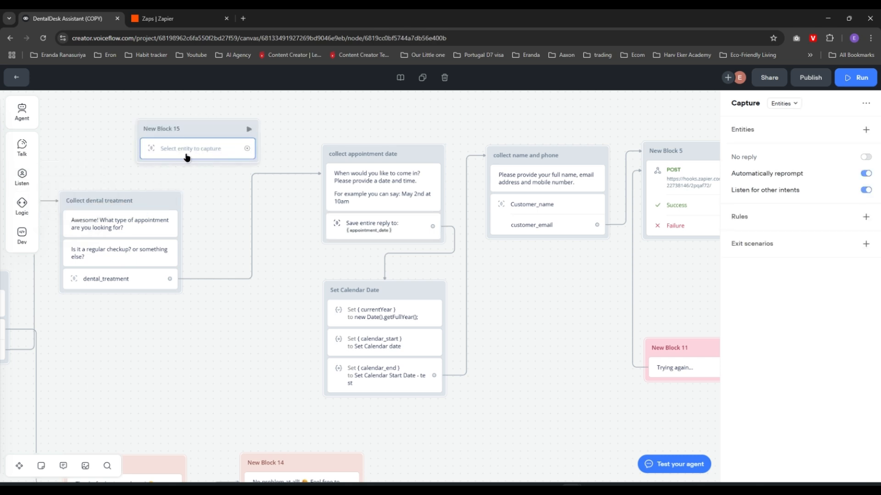
pyautogui.click(795, 105)
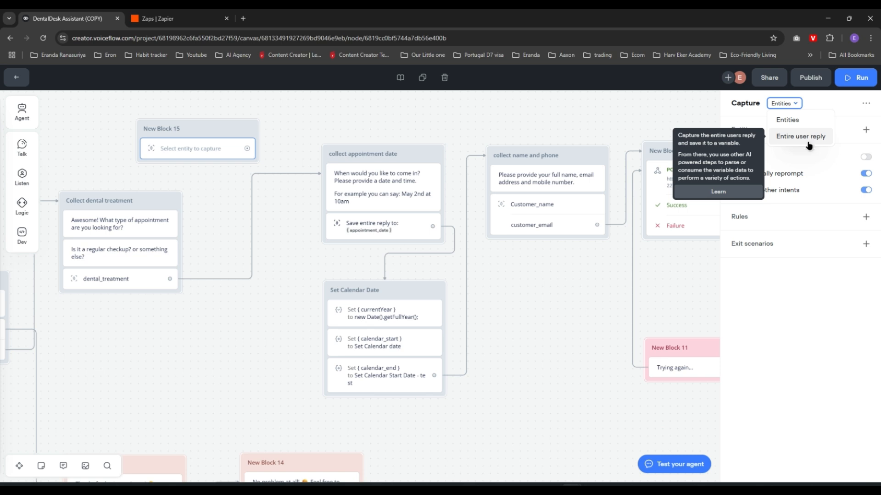
pyautogui.click(782, 157)
# Delete the trial Capture step and reopen the appointment-date capture settings saving to appointment_date
pyautogui.click(283, 122)
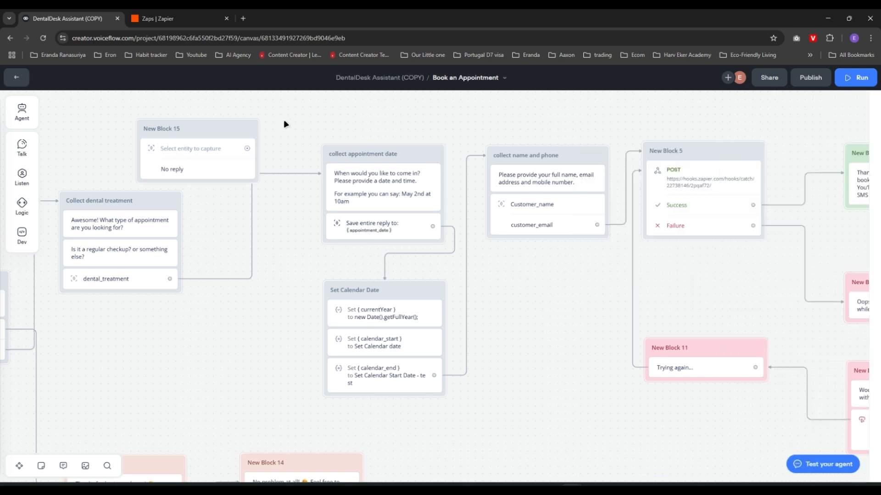
pyautogui.click(194, 134)
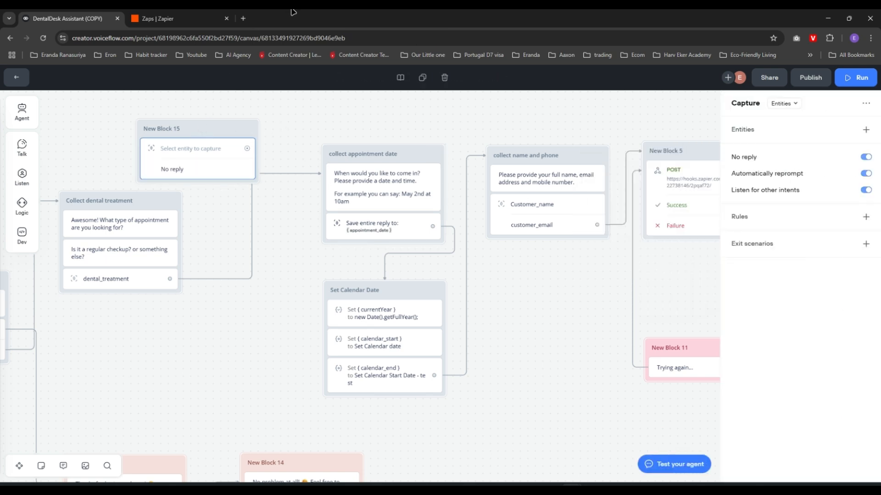
pyautogui.press('Delete')
pyautogui.click(399, 232)
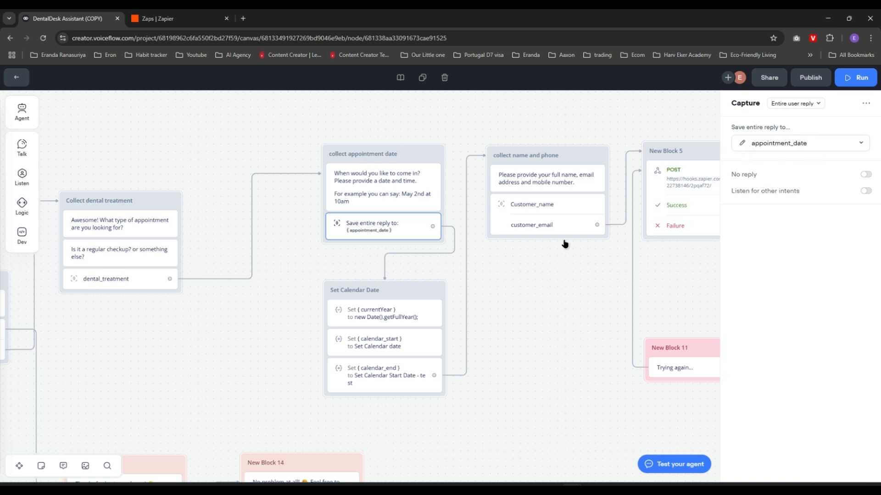
pyautogui.moveTo(533, 300); pyautogui.dragTo(535, 238)
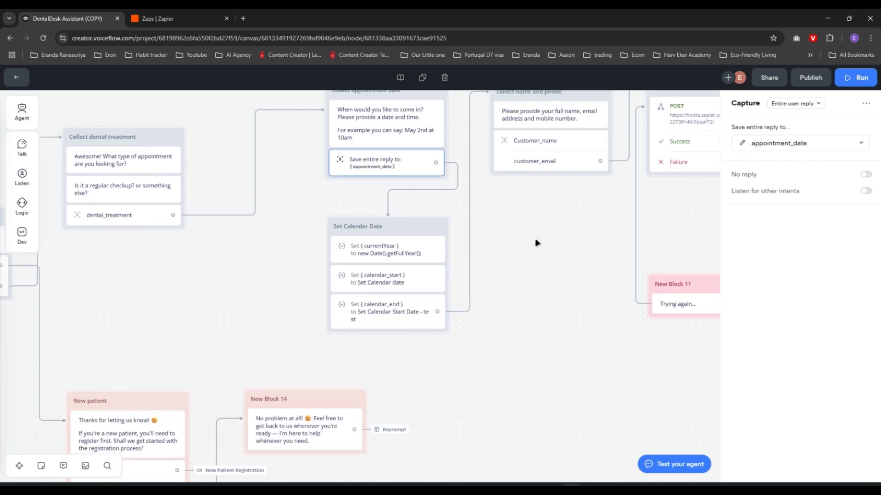
# Add a Set variable block beside Set Calendar Date and try adding a variable to it
pyautogui.click(523, 263)
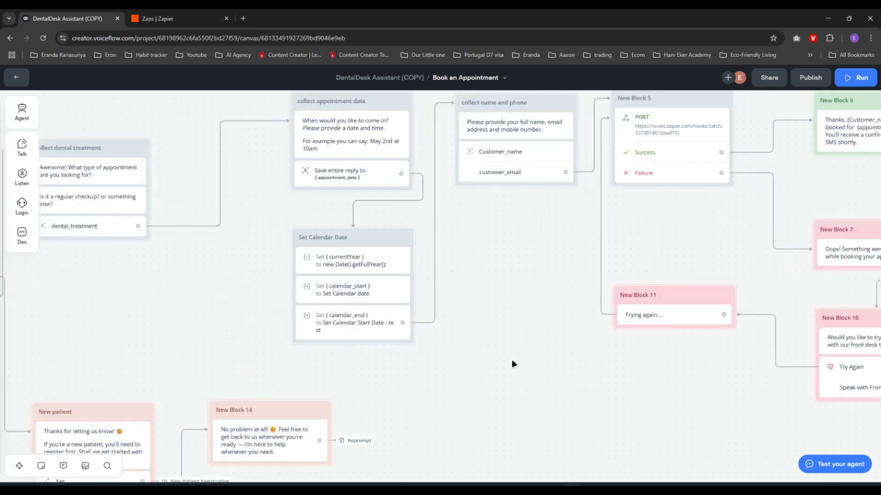
pyautogui.click(357, 293)
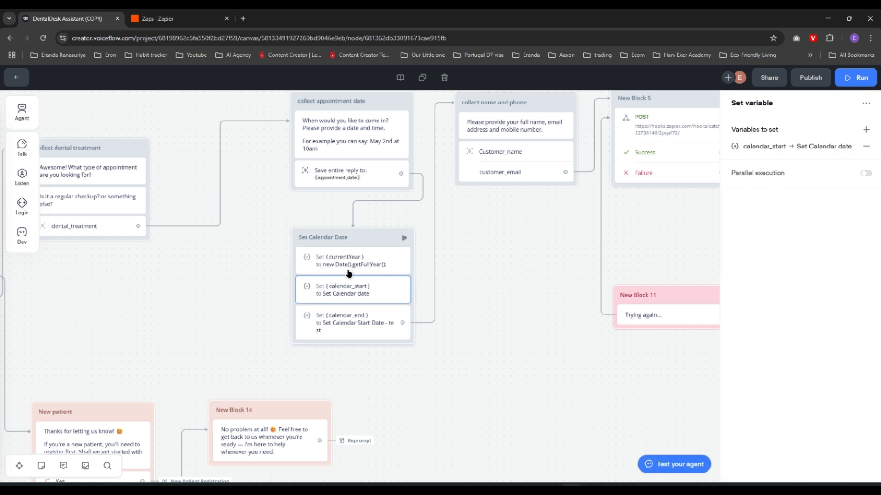
pyautogui.click(22, 207)
pyautogui.moveTo(66, 217); pyautogui.dragTo(512, 251)
pyautogui.click(505, 269)
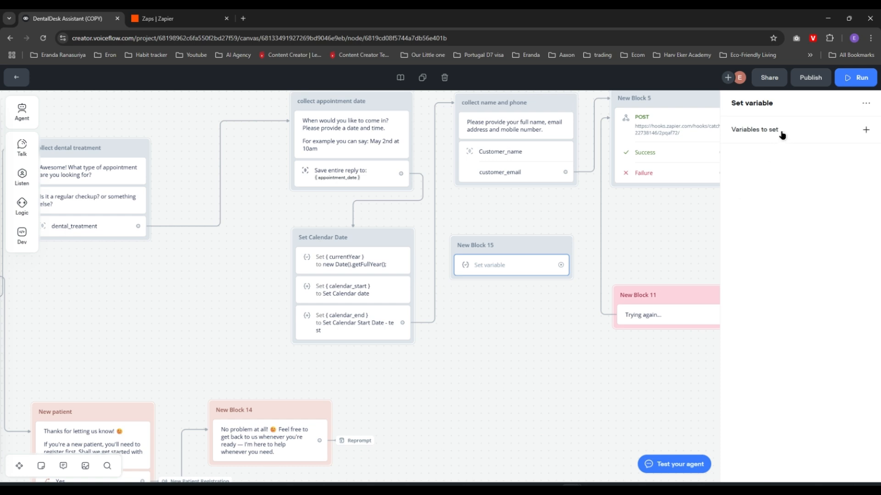
pyautogui.click(866, 131)
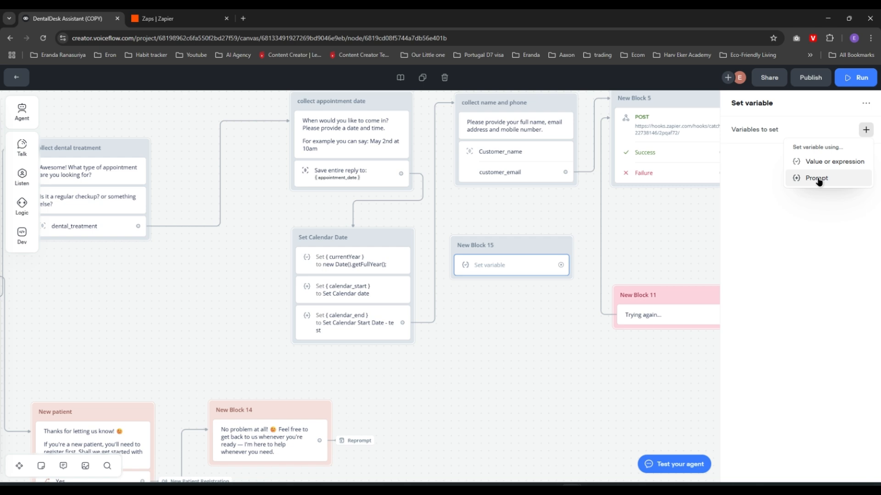
pyautogui.click(664, 223)
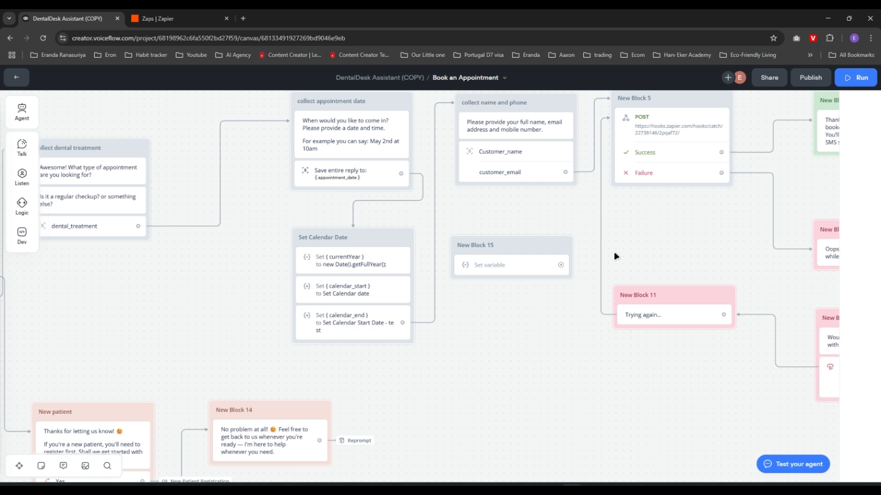
# Delete the stray New Block 15 and open the calendar_start assignment settings
pyautogui.click(511, 247)
pyautogui.press('Delete')
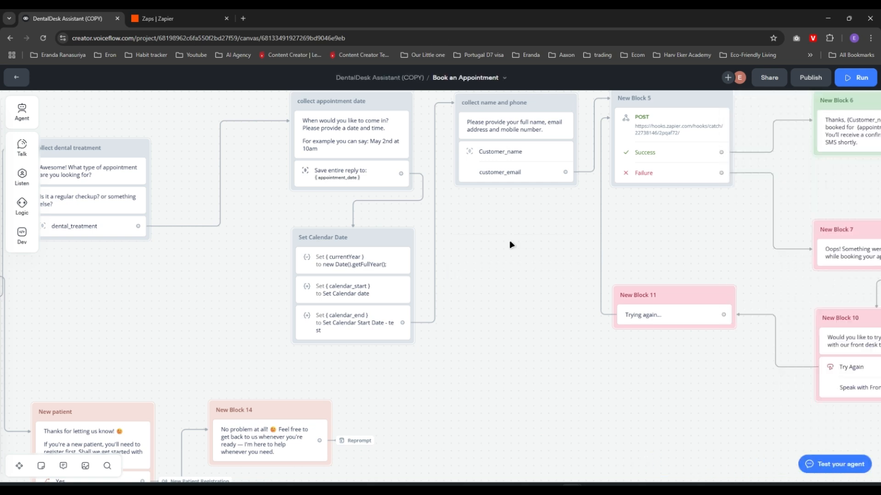
pyautogui.click(351, 294)
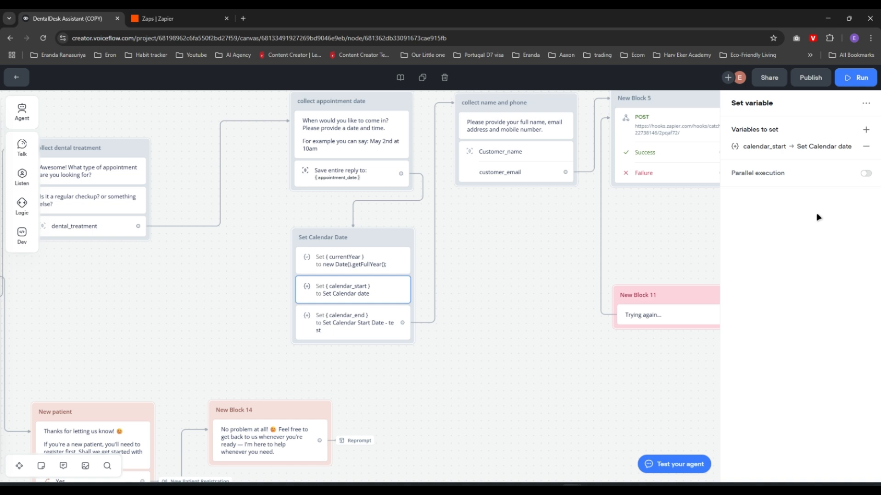
pyautogui.click(773, 148)
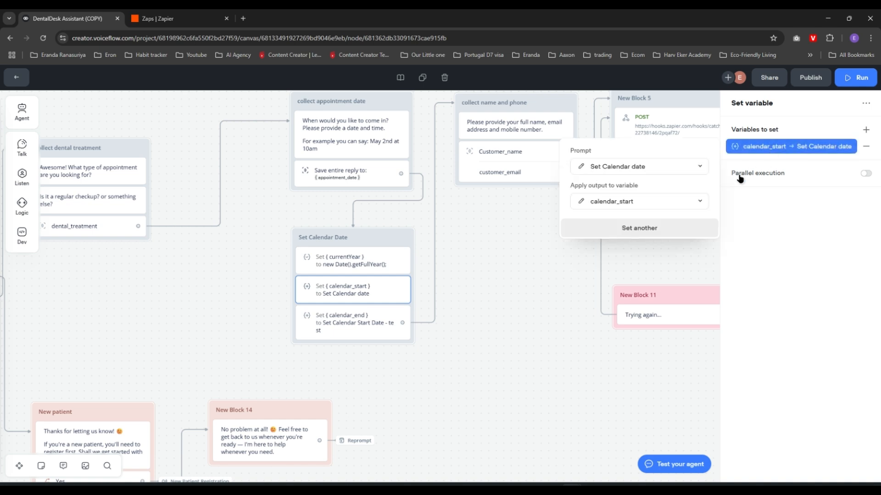
# Read the Set Calendar date prompt's date-time format, 2025 example and missing-year rule
pyautogui.click(582, 170)
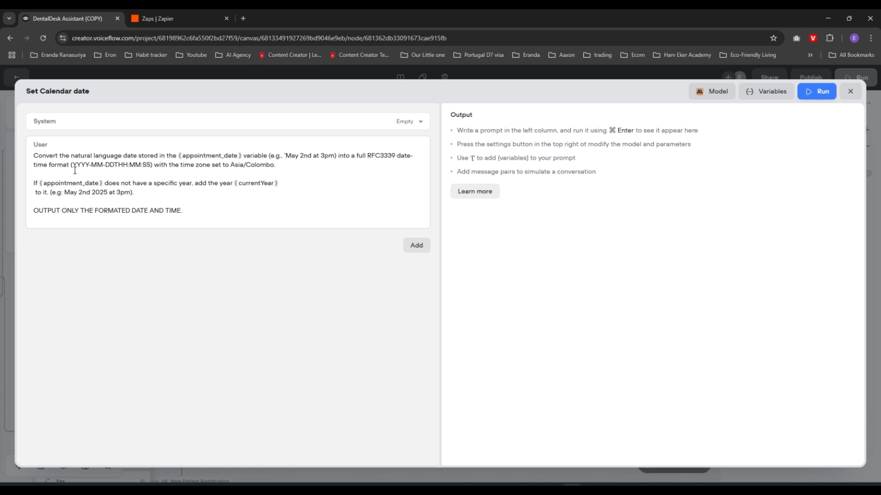
pyautogui.moveTo(74, 166); pyautogui.dragTo(154, 166)
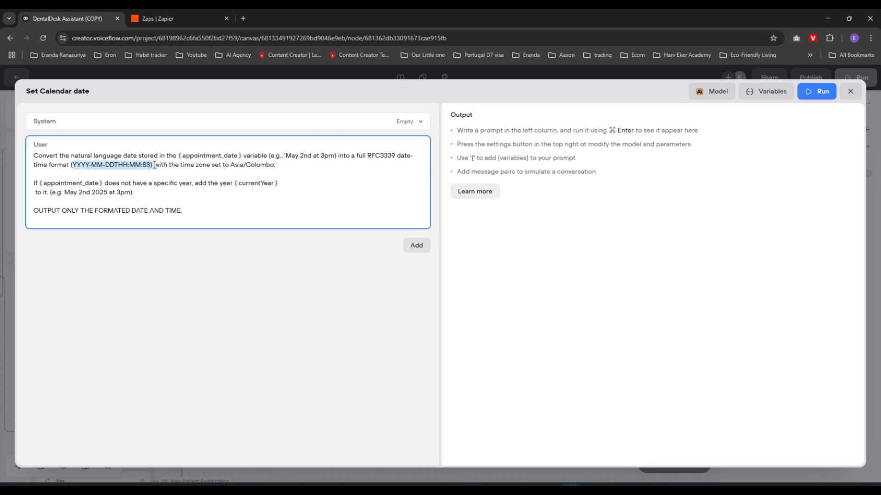
pyautogui.click(189, 175)
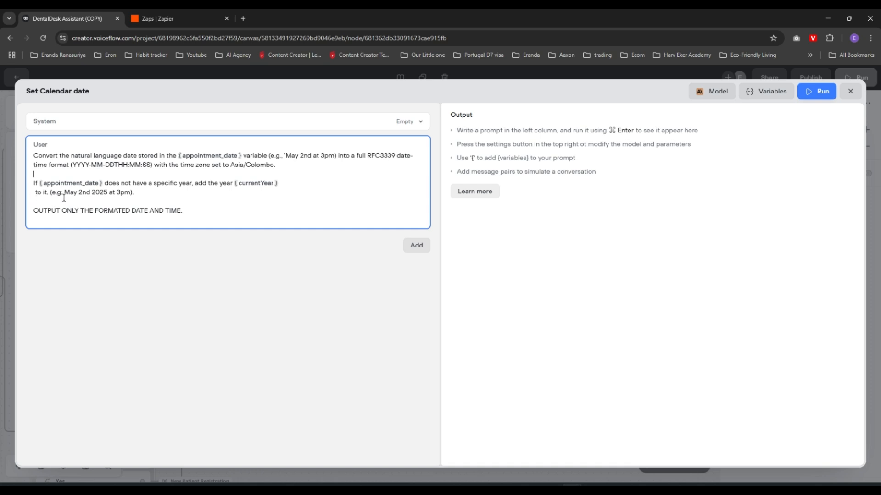
pyautogui.moveTo(108, 192); pyautogui.dragTo(88, 192)
pyautogui.moveTo(136, 193); pyautogui.dragTo(28, 183)
pyautogui.click(236, 200)
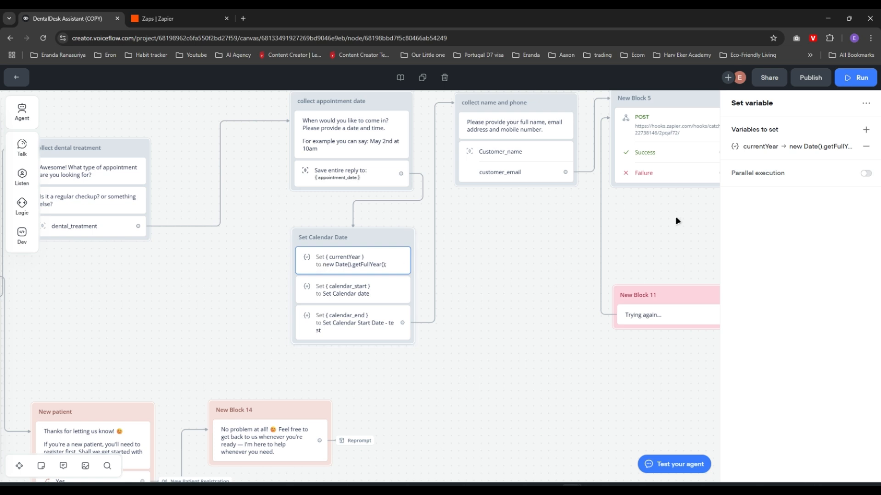
# Check the currentYear expression, then open calendar_start's Set Calendar date prompt editor
pyautogui.click(796, 149)
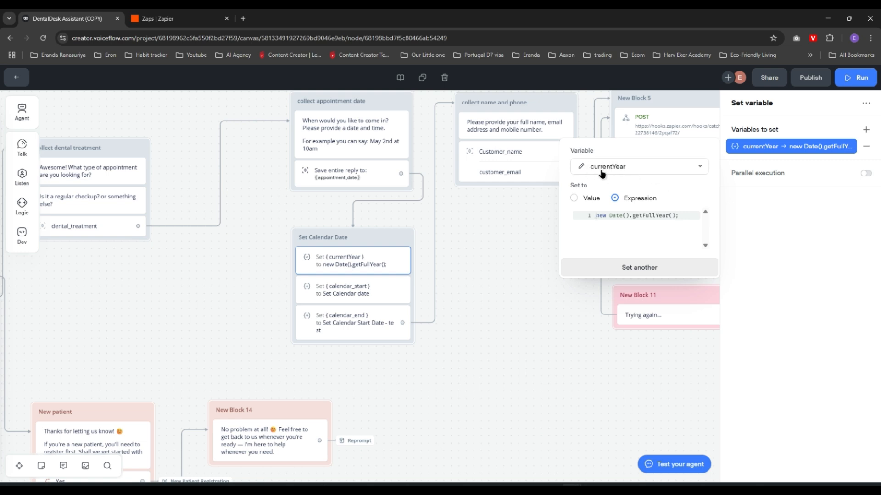
pyautogui.click(348, 289)
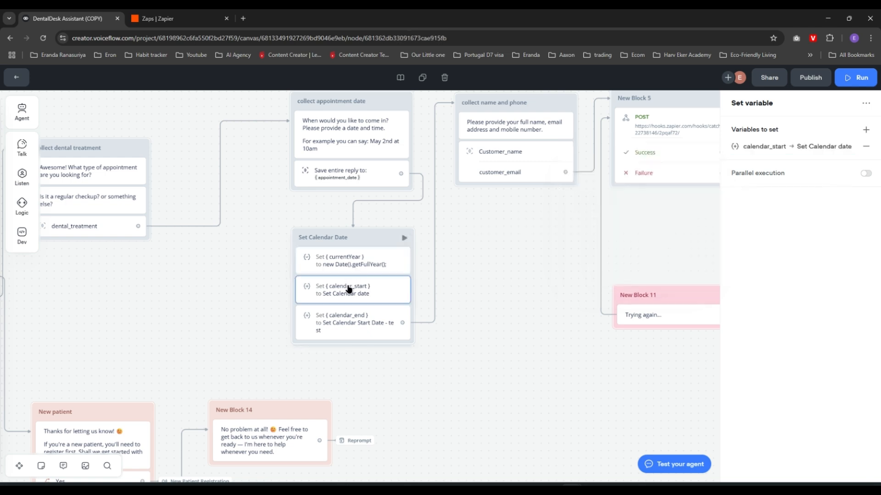
pyautogui.click(749, 147)
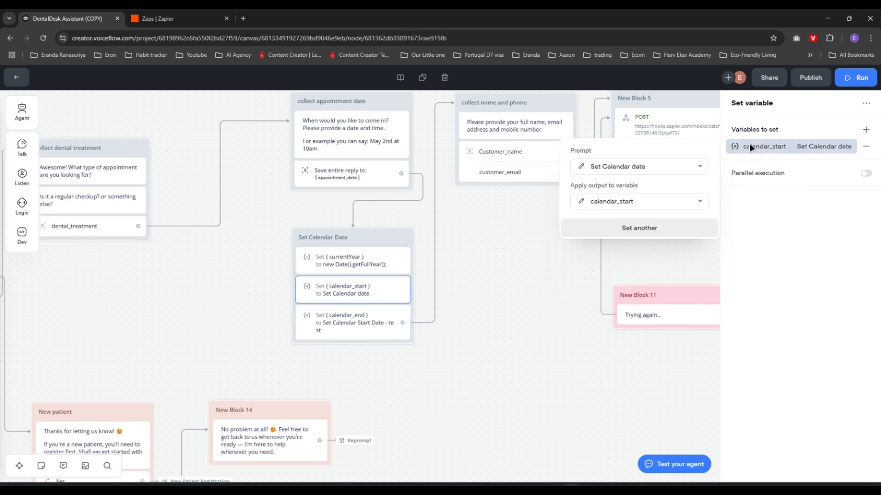
pyautogui.click(581, 167)
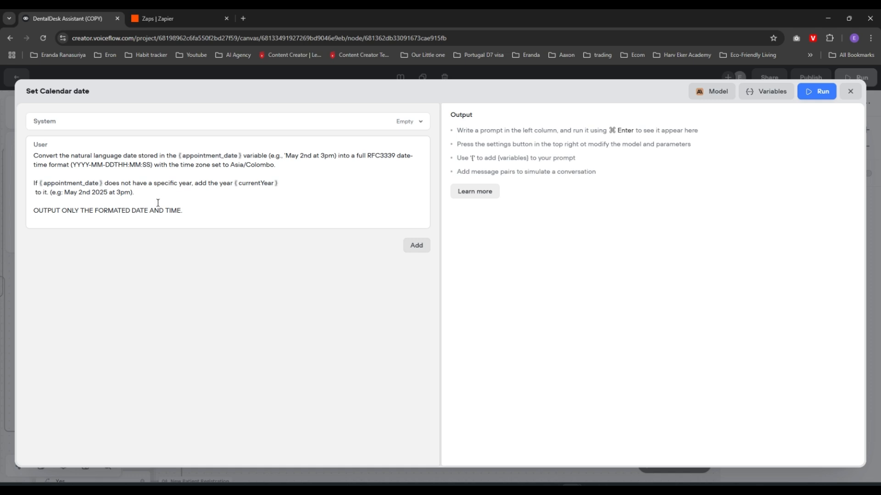
# Run the prompt with test values 'May 19th at 10am' and currentYear 2025
pyautogui.doubleClick(99, 193)
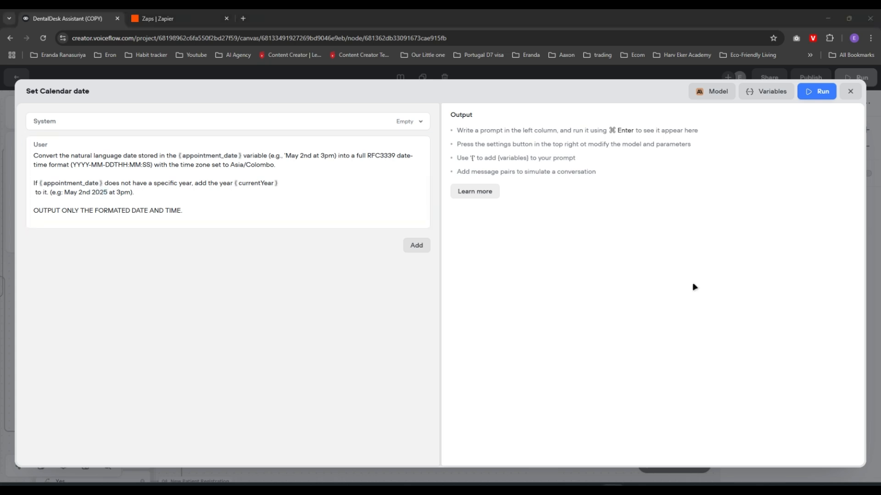
pyautogui.click(820, 92)
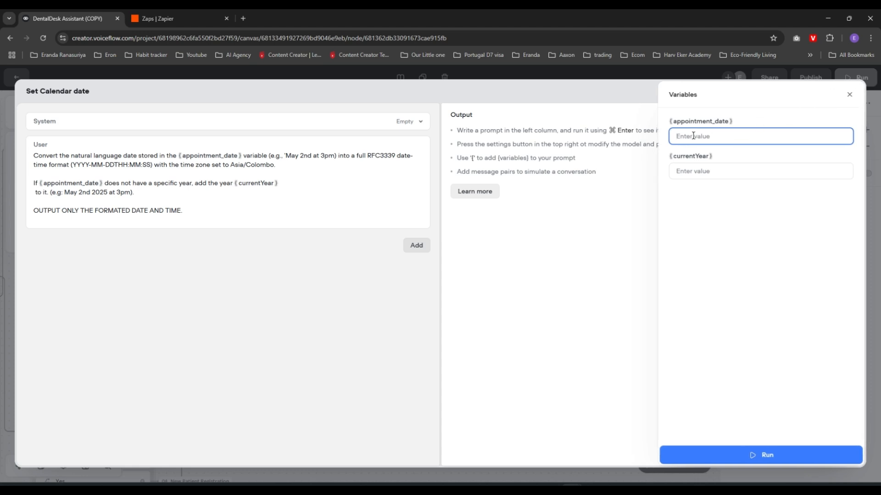
pyautogui.write('May 19th at 10am')
pyautogui.click(697, 171)
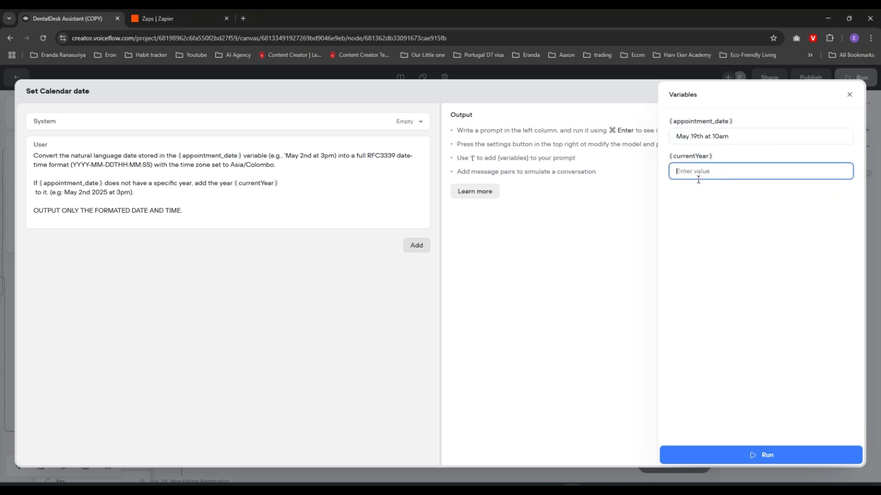
pyautogui.write('2025')
pyautogui.click(761, 455)
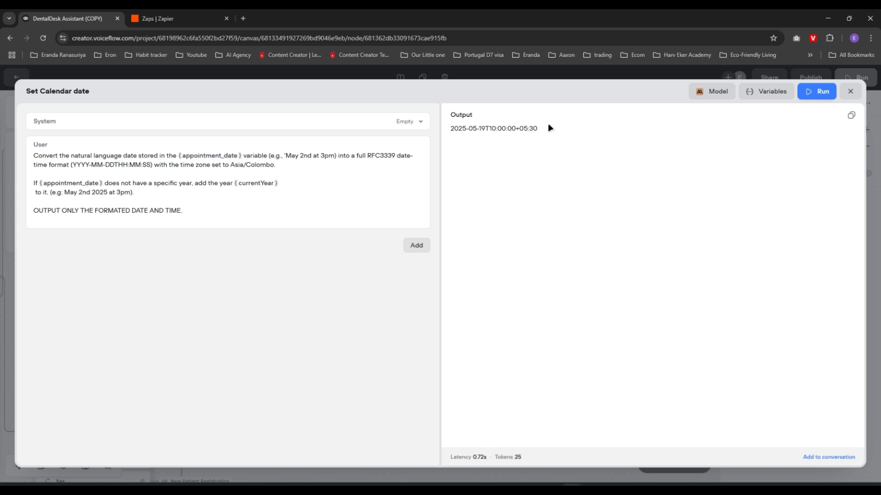
# Inspect the 2025-05-19T10:00:00+05:30 output and close the prompt editor
pyautogui.moveTo(451, 128); pyautogui.dragTo(543, 130)
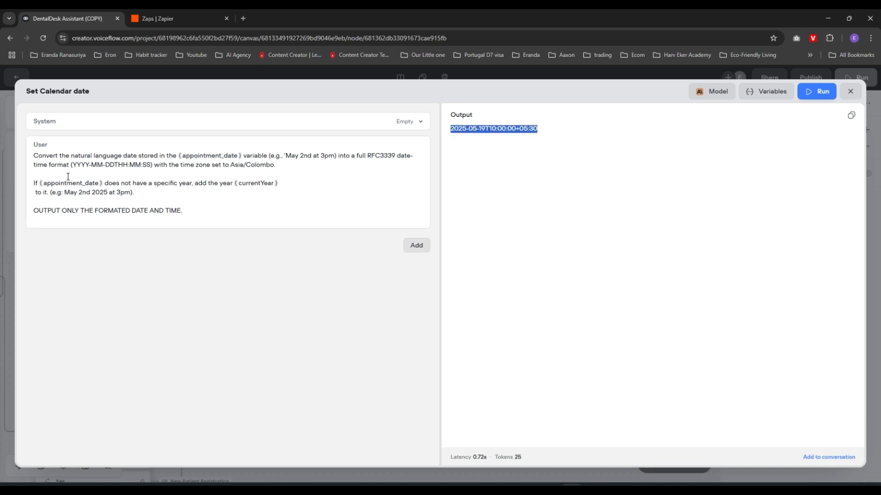
pyautogui.doubleClick(99, 193)
pyautogui.moveTo(76, 158); pyautogui.dragTo(106, 192)
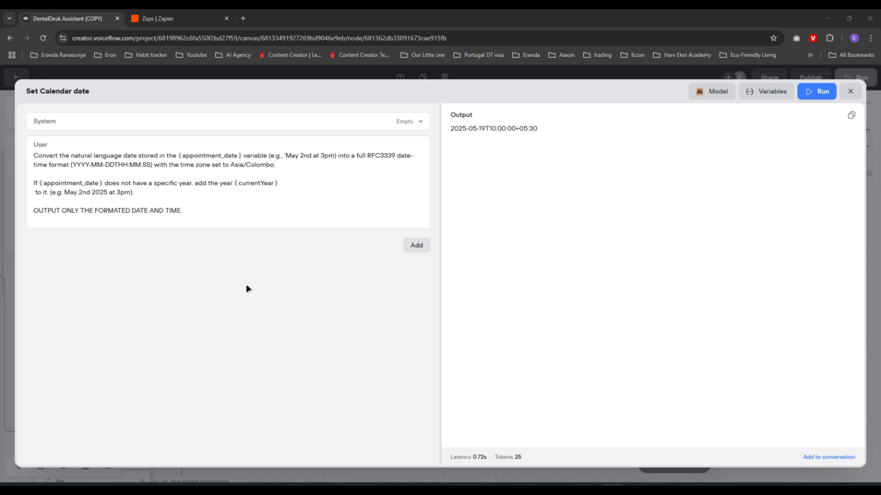
pyautogui.press('Escape')
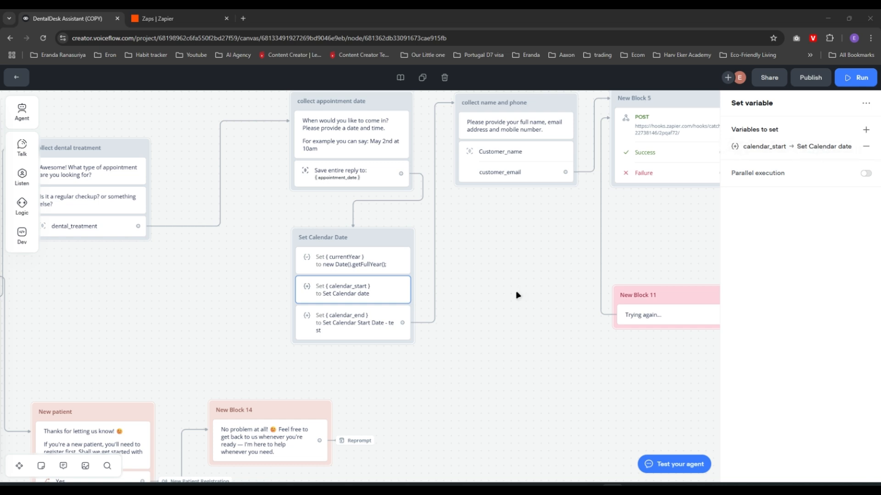
# Open calendar_end's Set Calendar Start Date - test prompt and review its add-one-hour instruction
pyautogui.click(378, 326)
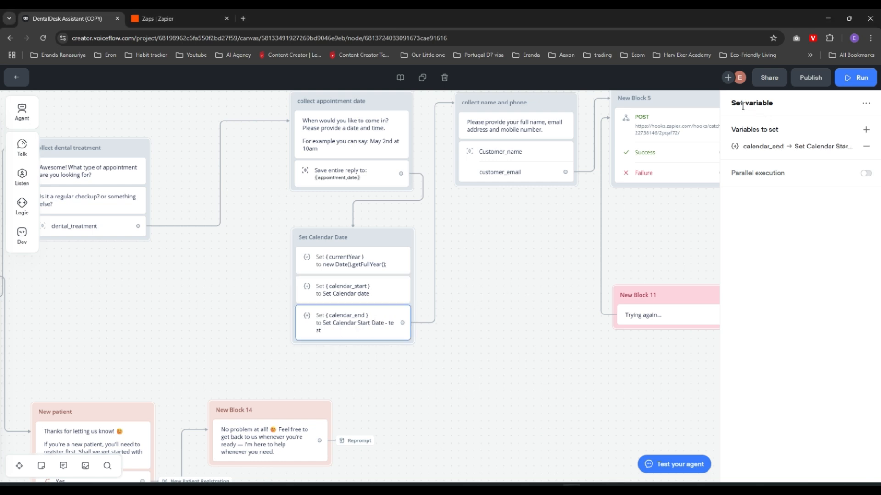
pyautogui.click(753, 149)
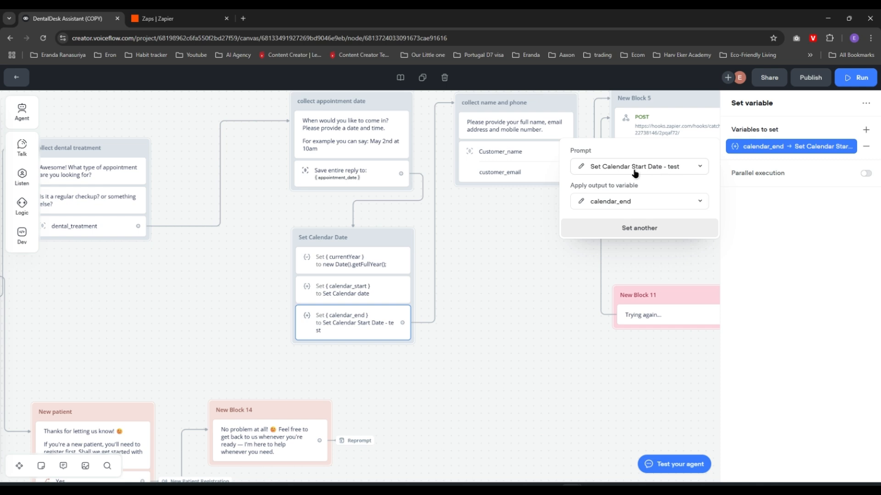
pyautogui.click(581, 168)
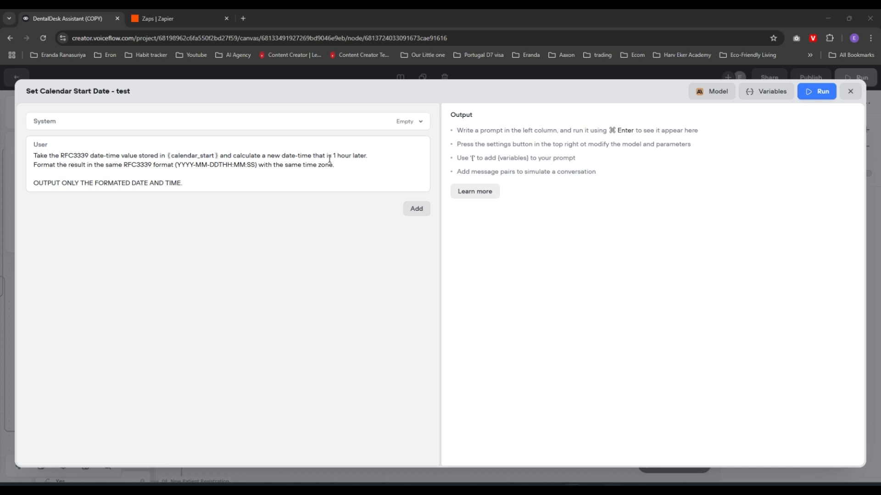
pyautogui.moveTo(328, 156); pyautogui.dragTo(369, 158)
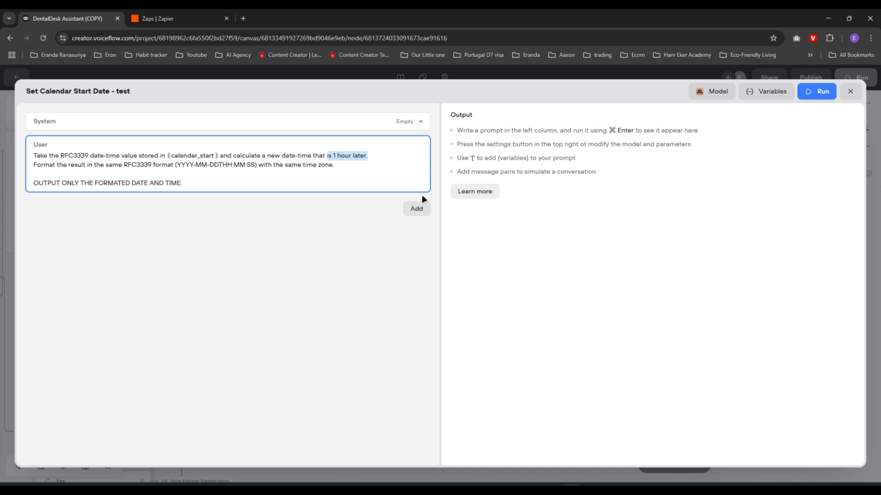
# Close the prompt editor and calendar_end settings, pan the flow, and reveal the Dev steps list
pyautogui.click(850, 91)
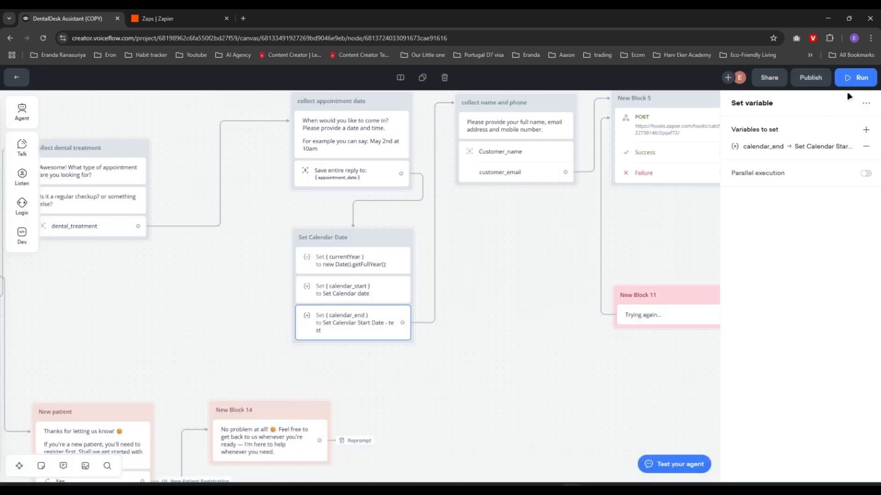
pyautogui.click(764, 148)
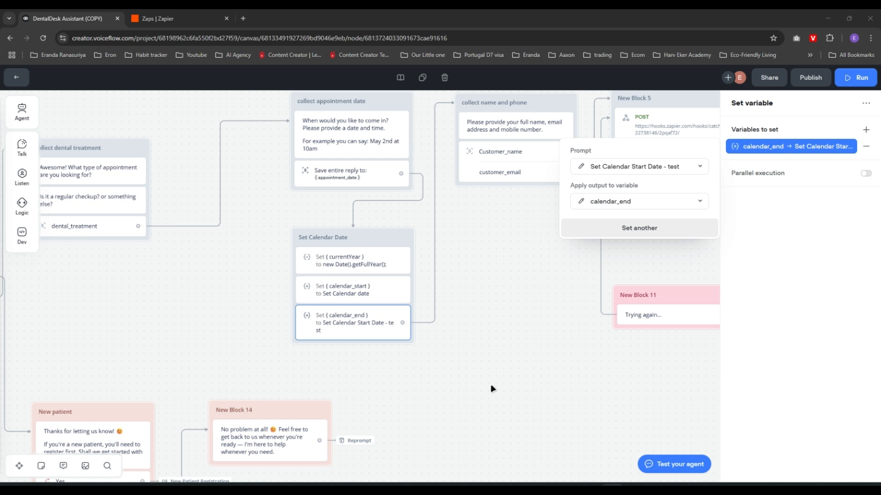
pyautogui.click(541, 256)
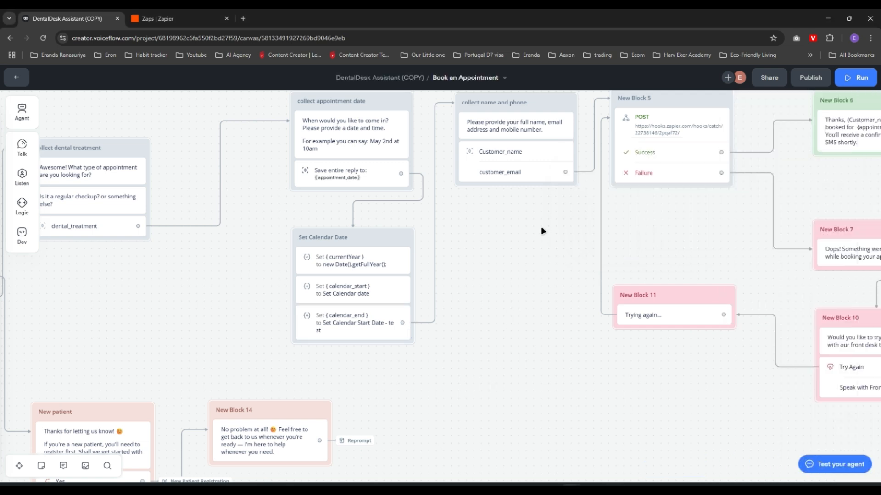
pyautogui.moveTo(541, 230); pyautogui.dragTo(476, 301)
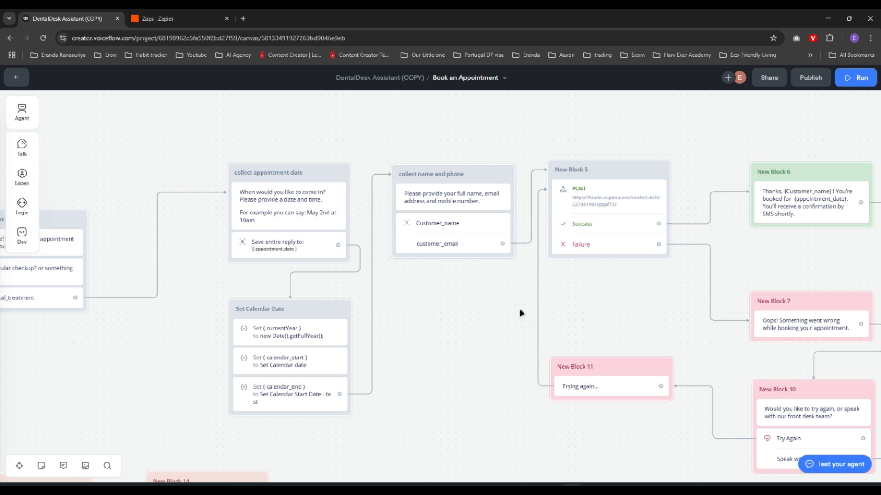
pyautogui.hscroll(3, 532, 305)
pyautogui.scroll(-1, 532, 305)
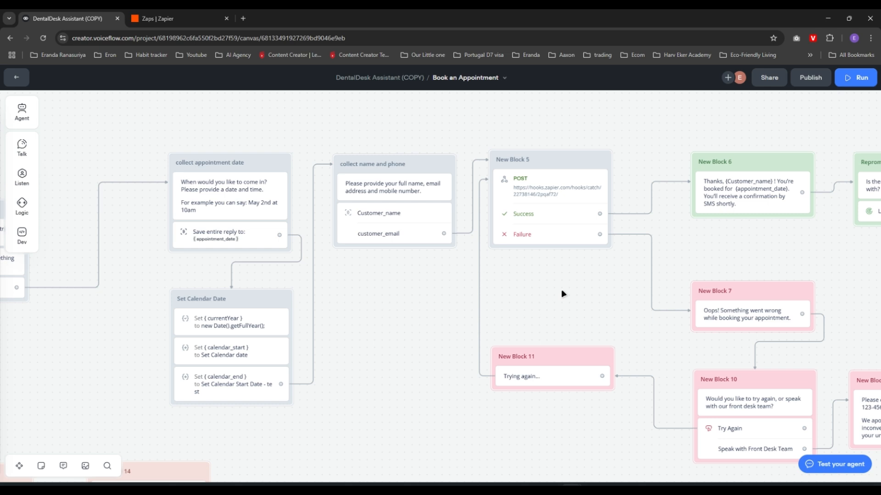
pyautogui.moveTo(21, 238)
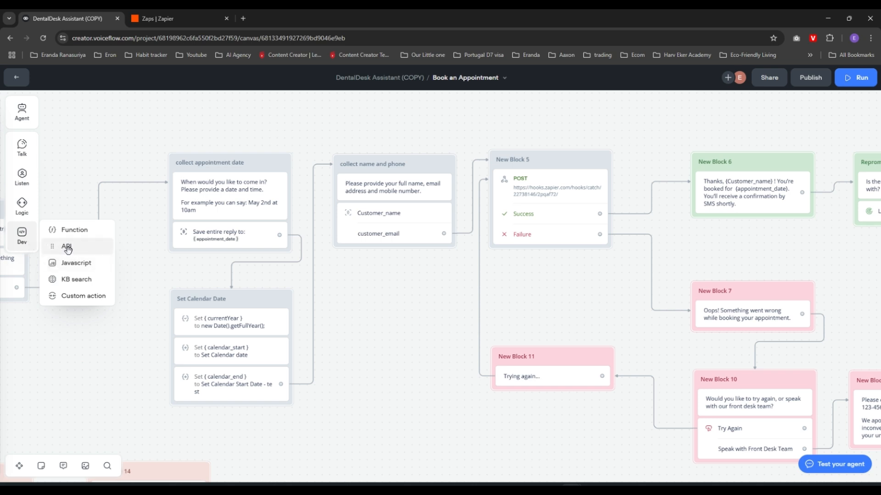
# Add an API step as New Block 15, set its method to POST, and add a Body key row
pyautogui.moveTo(90, 248); pyautogui.dragTo(380, 279)
pyautogui.click(399, 289)
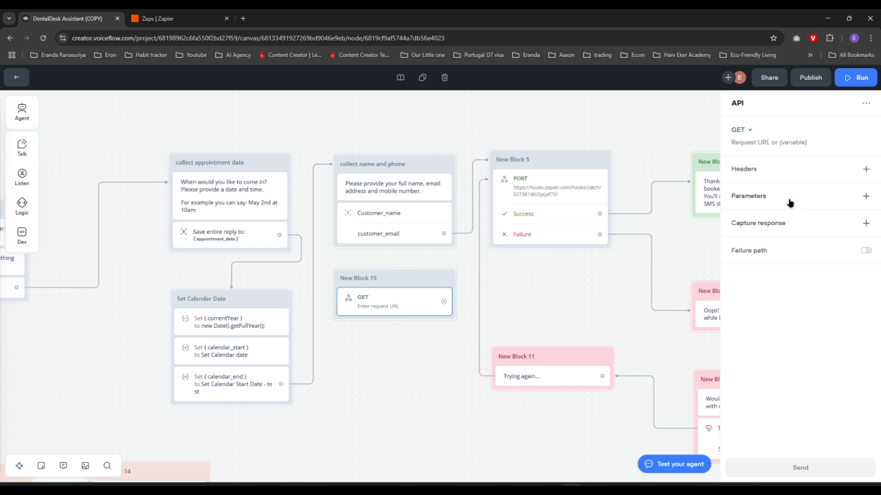
pyautogui.click(750, 131)
pyautogui.click(747, 168)
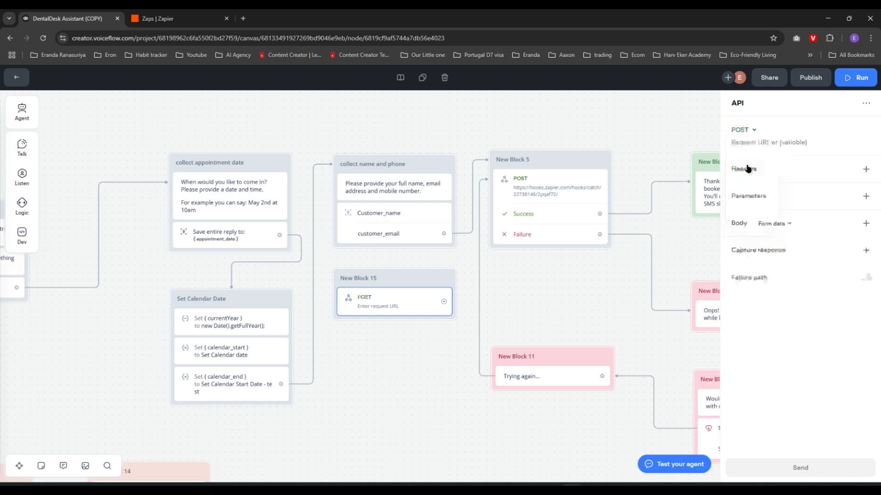
pyautogui.click(760, 143)
pyautogui.click(739, 228)
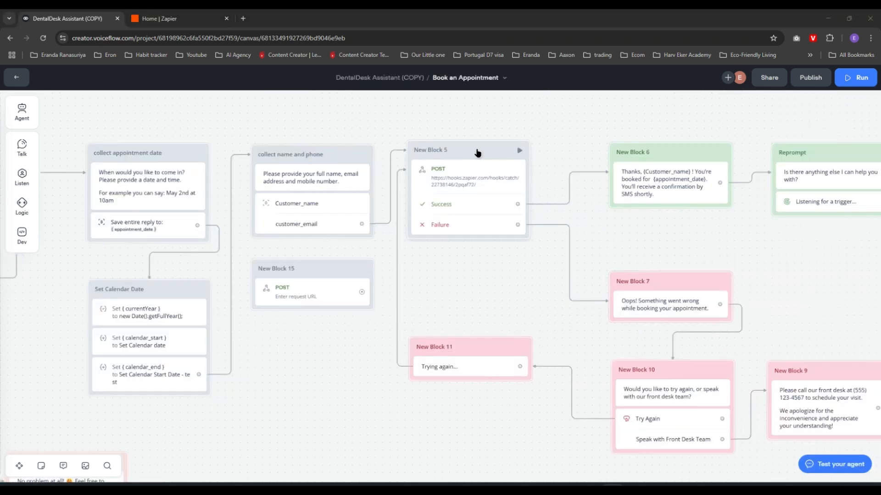
# Delete New Block 5 and move New Block 15 beside 'collect name and phone'
pyautogui.click(476, 155)
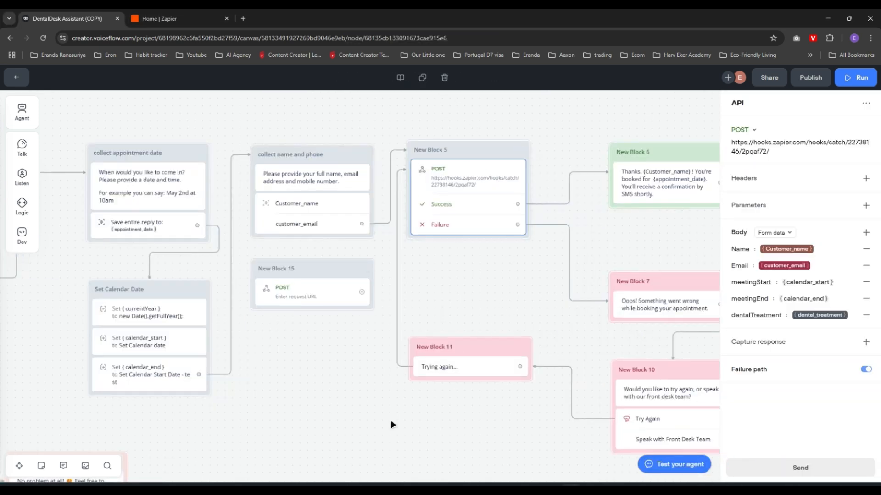
pyautogui.press('Delete')
pyautogui.moveTo(323, 276); pyautogui.dragTo(484, 156)
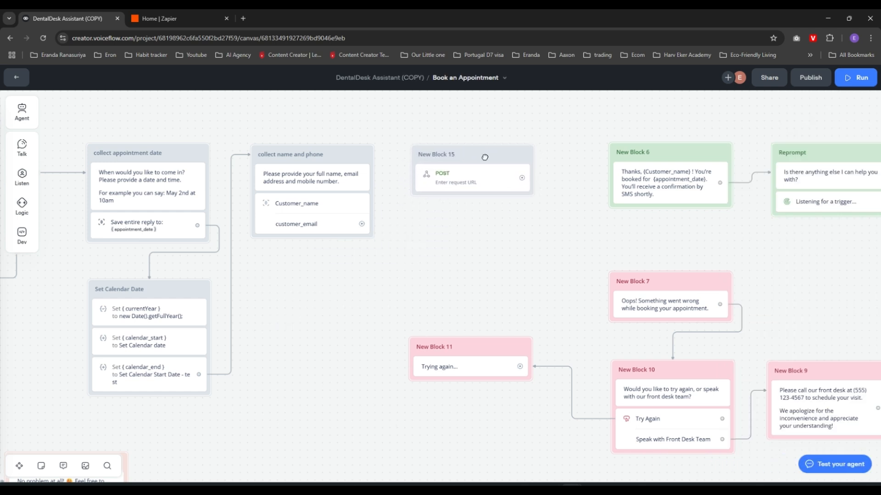
# Remove the empty body key from New Block 15's request, then bring up Zapier's Home dashboard
pyautogui.click(476, 179)
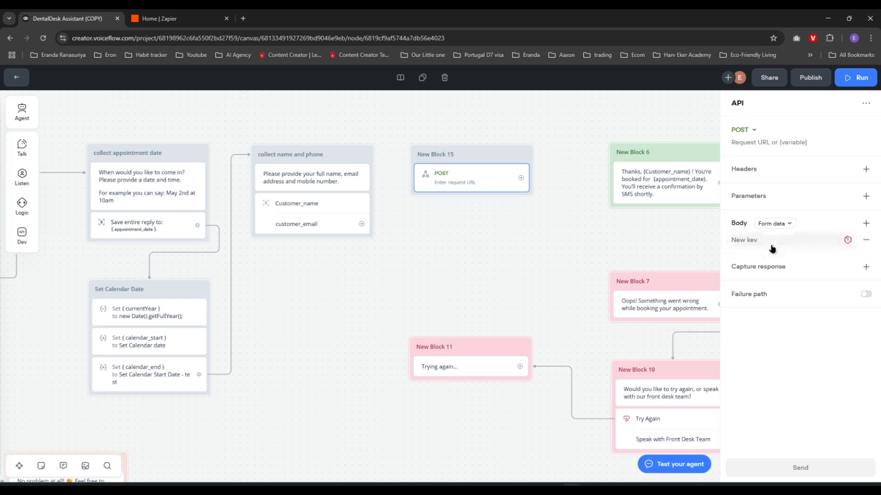
pyautogui.click(866, 239)
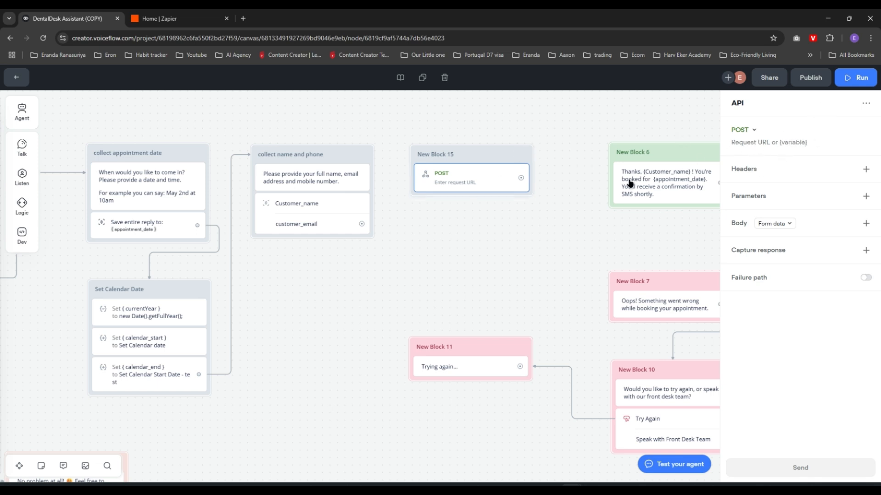
pyautogui.click(193, 18)
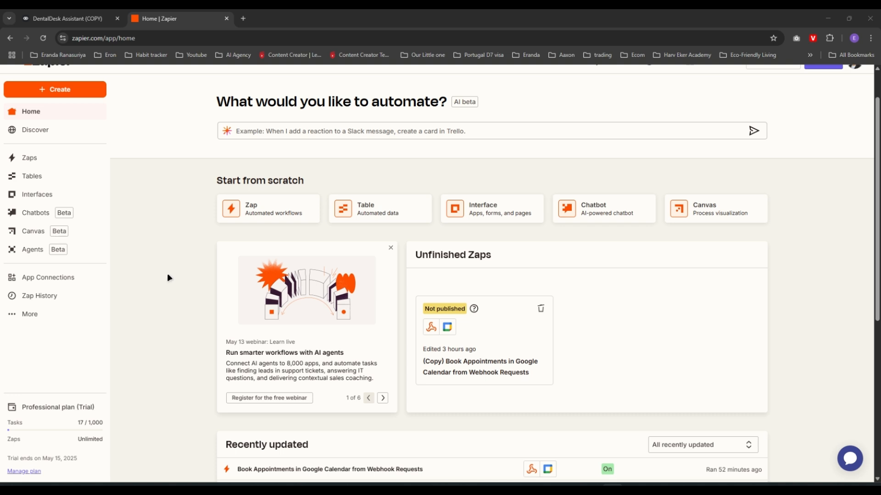
# Ask Zapier's AI for 'webhook to create google calendar event' to get a Catch Hook plus Create Detailed Event Zap
pyautogui.click(290, 132)
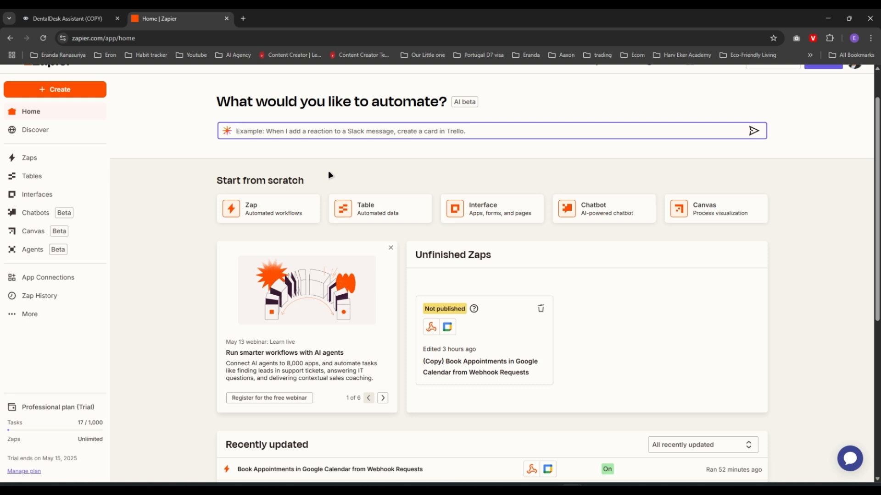
pyautogui.write('web')
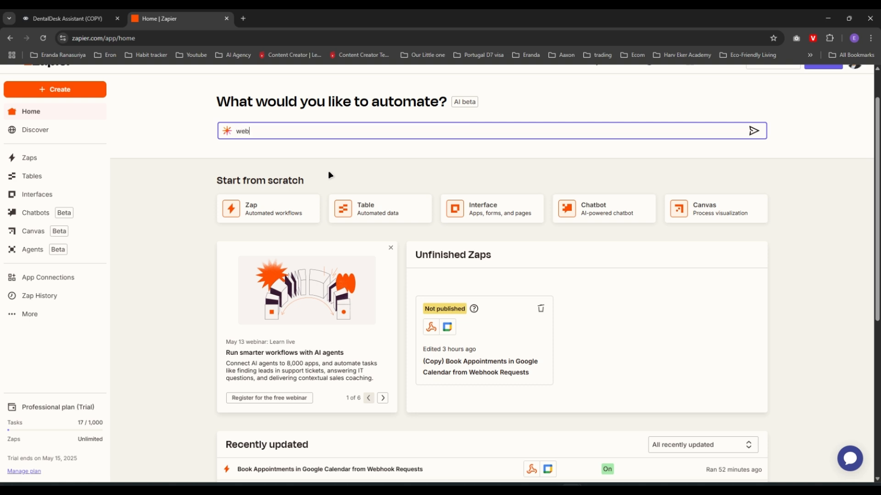
pyautogui.write('hook to create google calendar event')
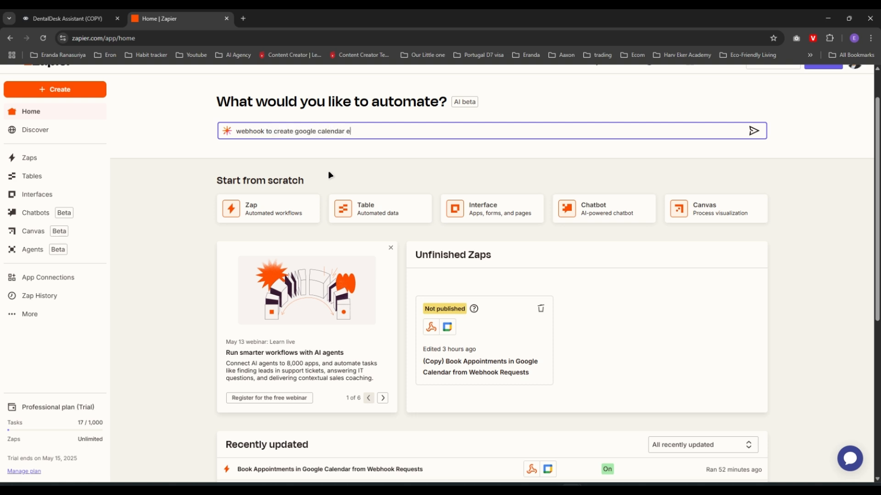
pyautogui.press('Return')
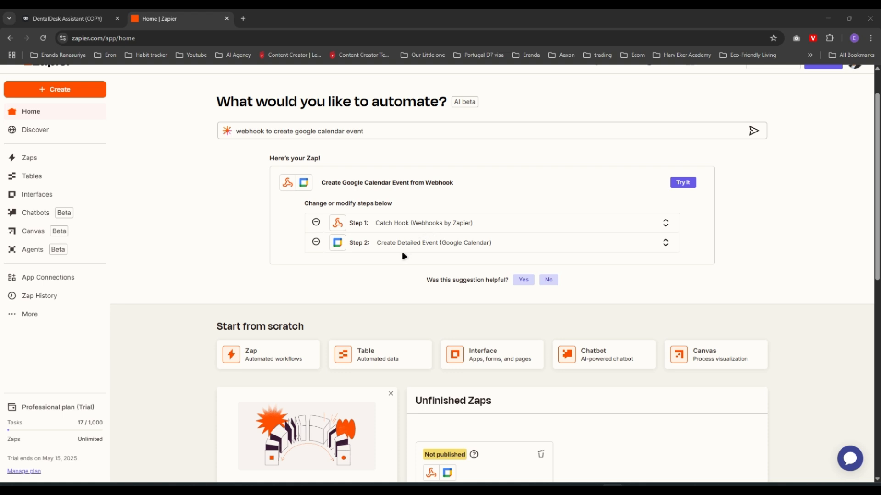
# Open the 'Create Google Calendar Event from Webhook' draft Zap and review its Catch Hook and Google Calendar steps
pyautogui.click(686, 183)
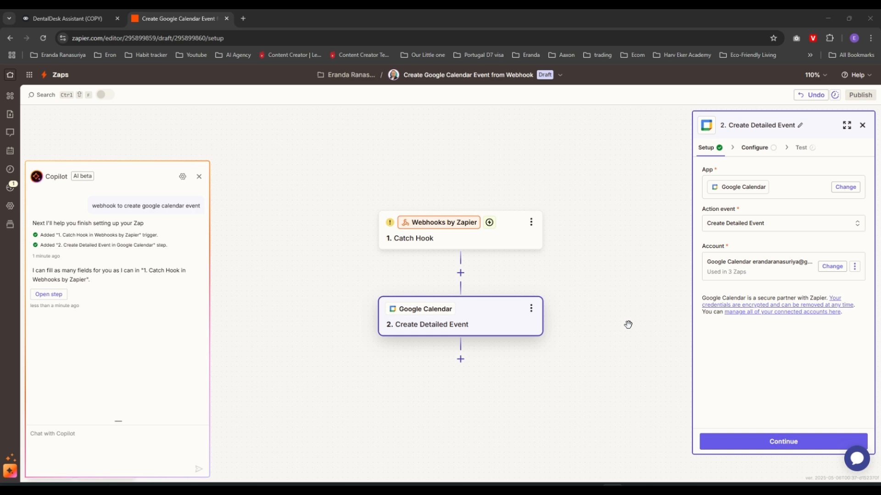
pyautogui.click(461, 246)
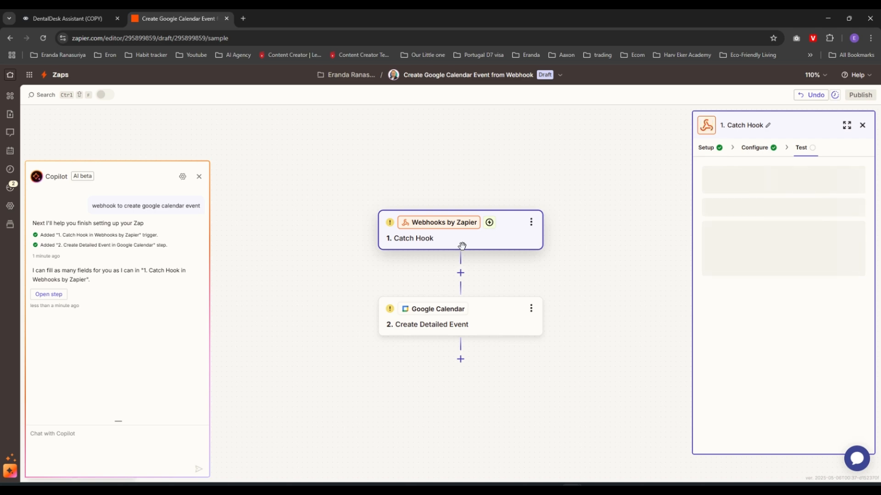
pyautogui.click(480, 325)
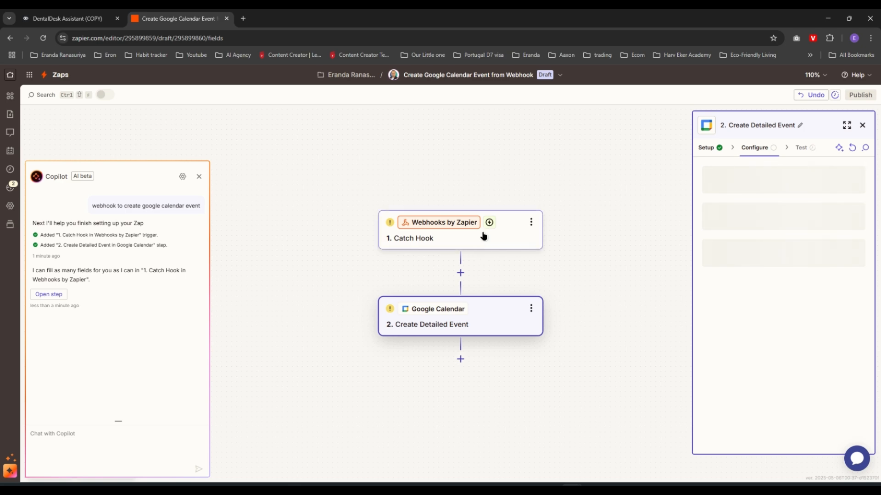
pyautogui.click(473, 243)
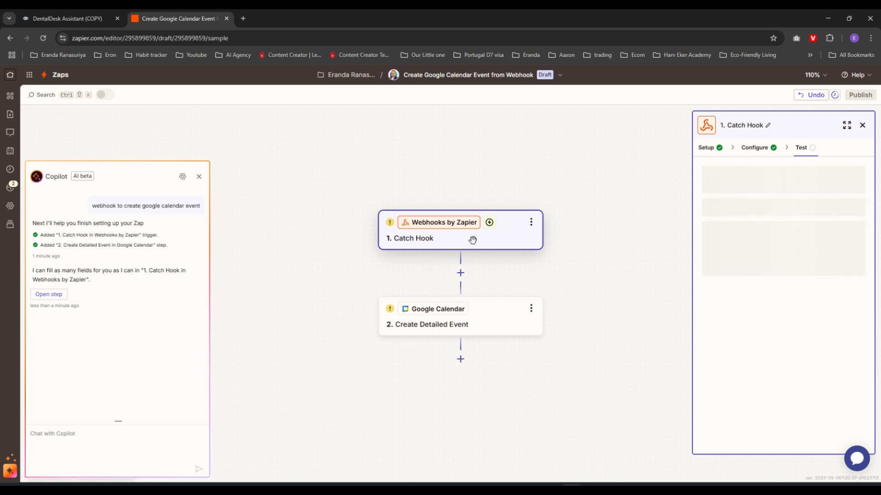
pyautogui.click(483, 316)
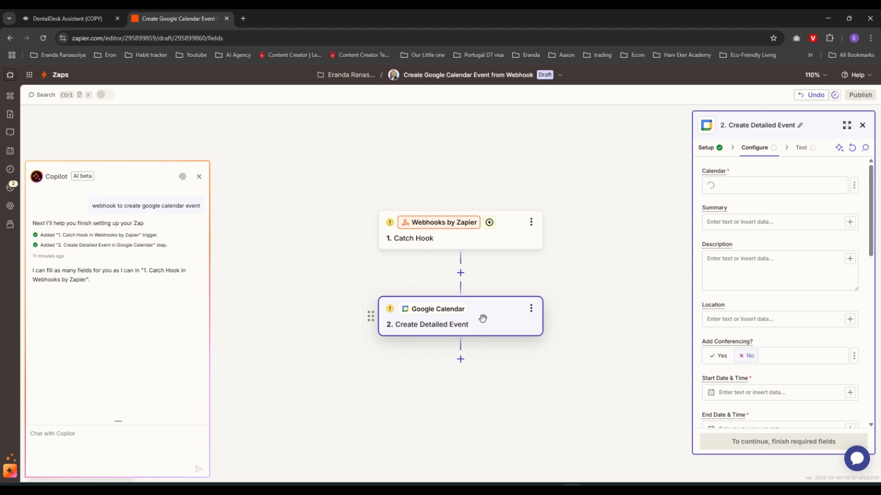
pyautogui.click(478, 242)
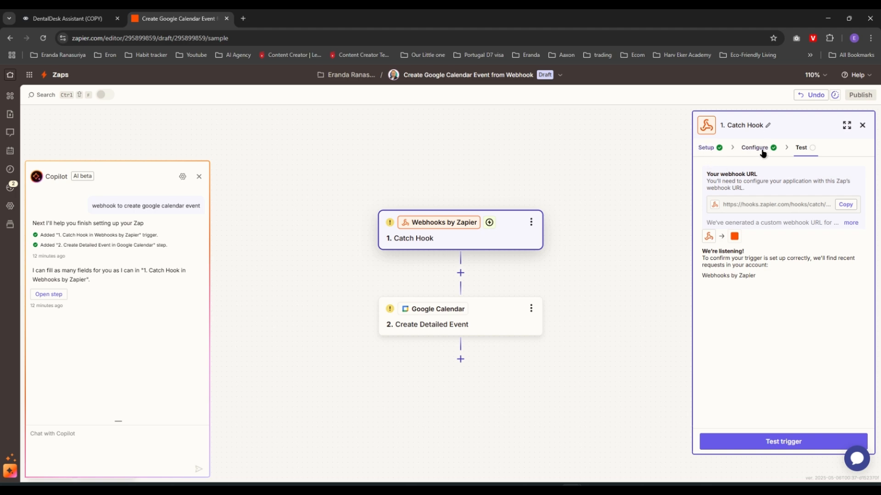
# Copy the Catch Hook webhook URL from its Test tab and return to the DentalDesk Assistant Voiceflow tab
pyautogui.click(706, 148)
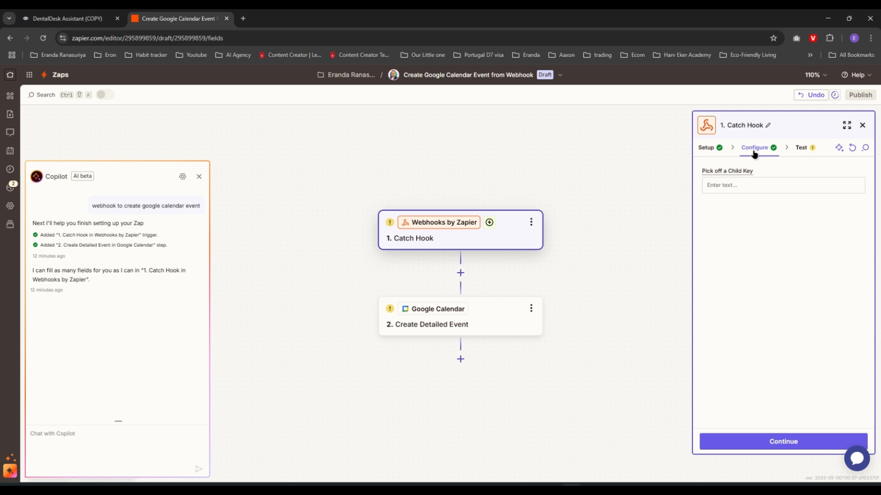
pyautogui.click(800, 148)
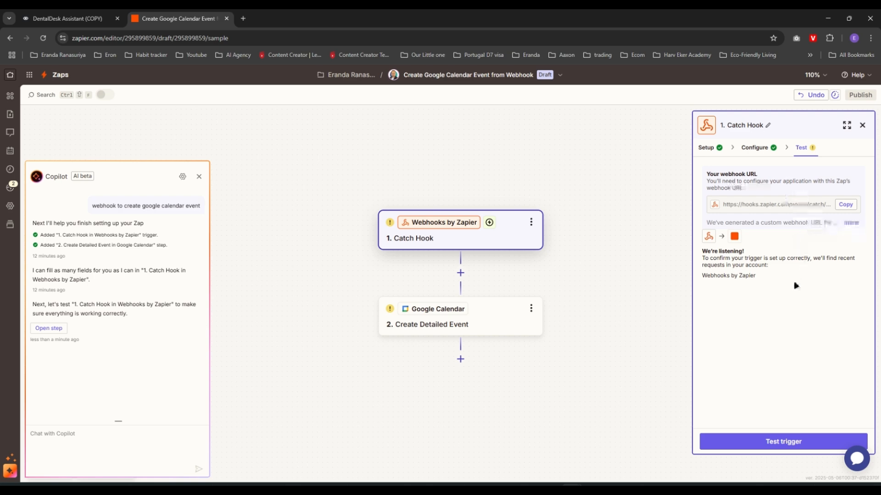
pyautogui.click(848, 208)
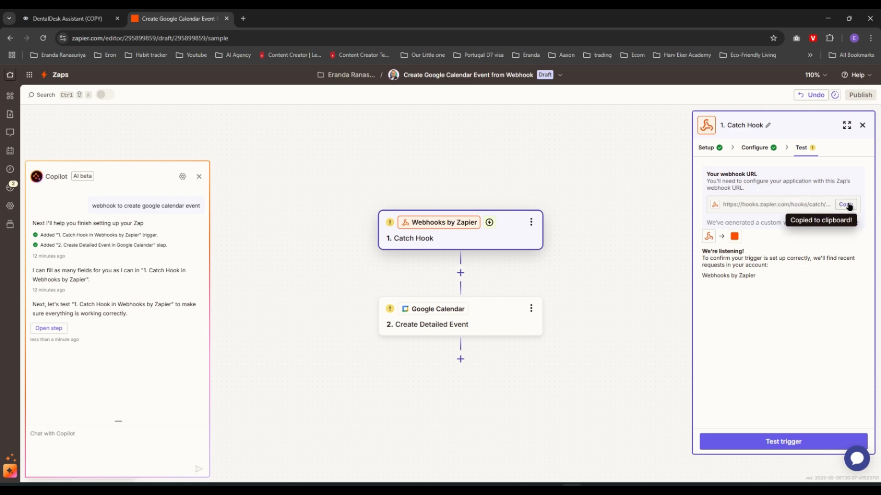
pyautogui.click(88, 19)
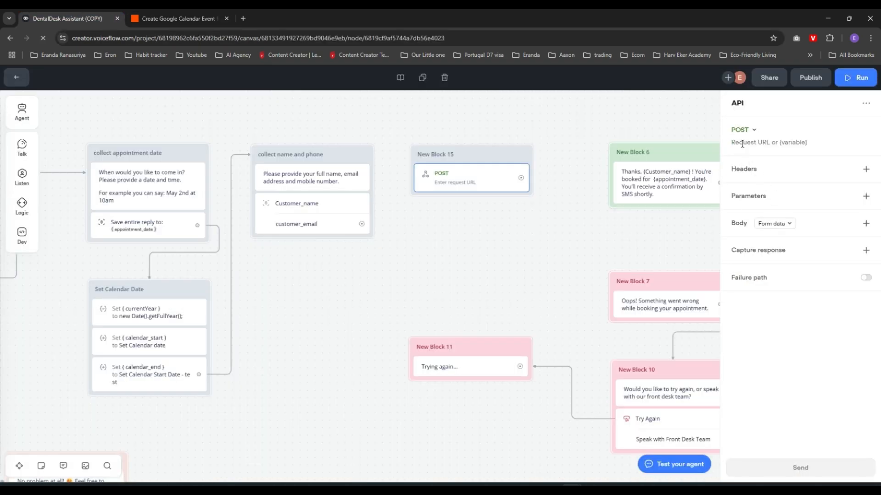
# Paste the Zapier webhook URL into New Block 15's Request URL field
pyautogui.hotkey('ctrl', 'v')
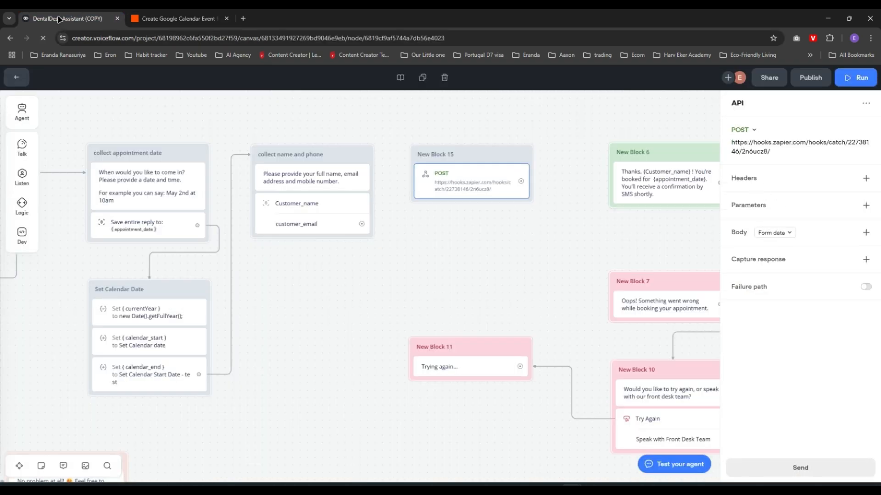
pyautogui.click(178, 19)
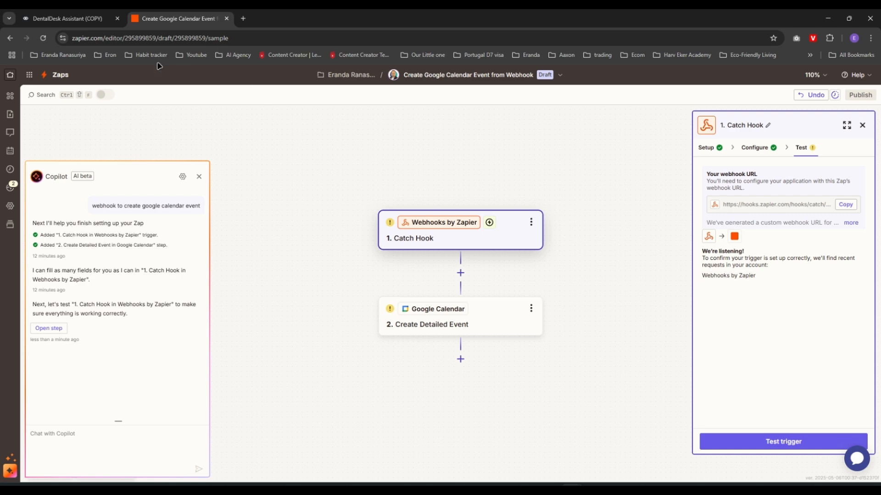
pyautogui.click(75, 22)
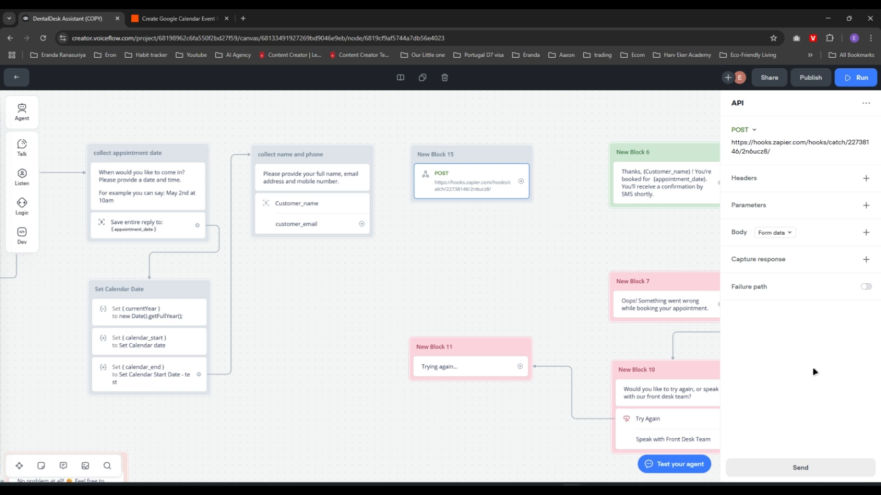
# Add a body key Name mapped to {Customer_name}
pyautogui.click(738, 234)
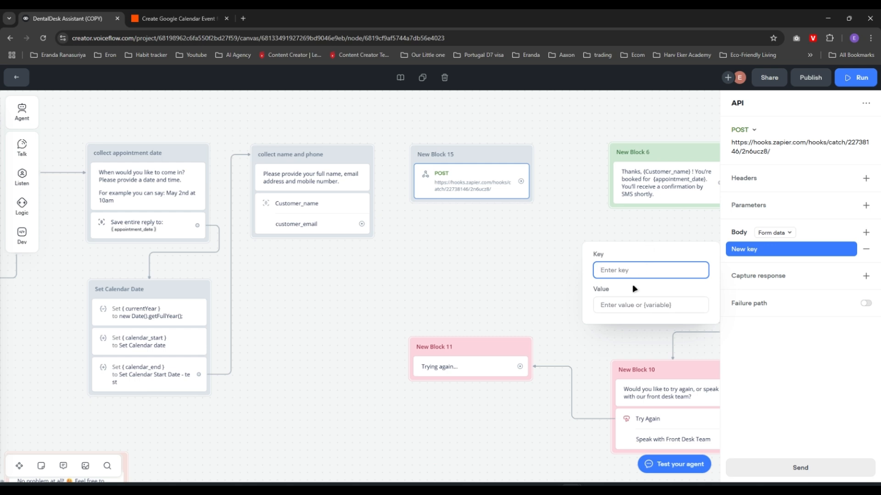
pyautogui.write('Name')
pyautogui.click(637, 304)
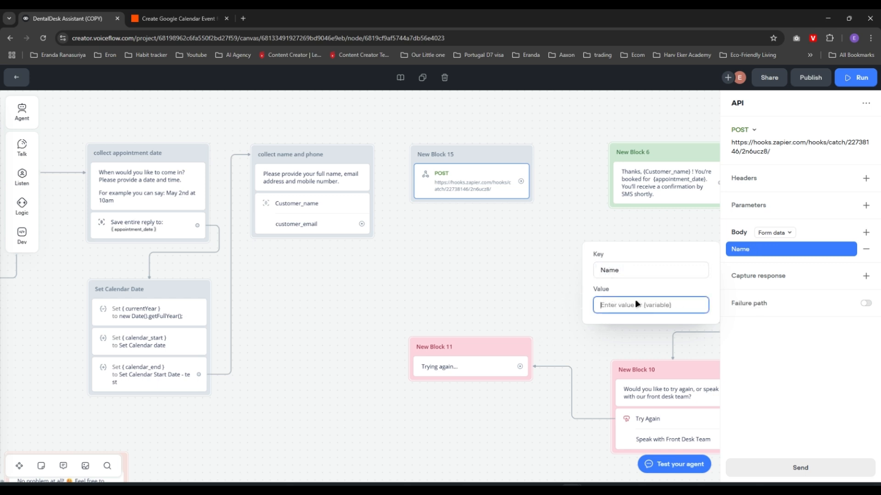
pyautogui.write('{')
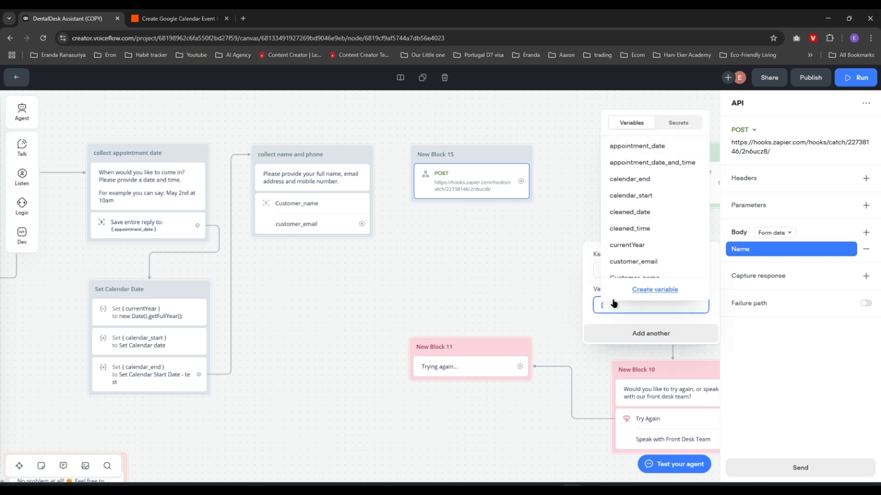
pyautogui.write('cust')
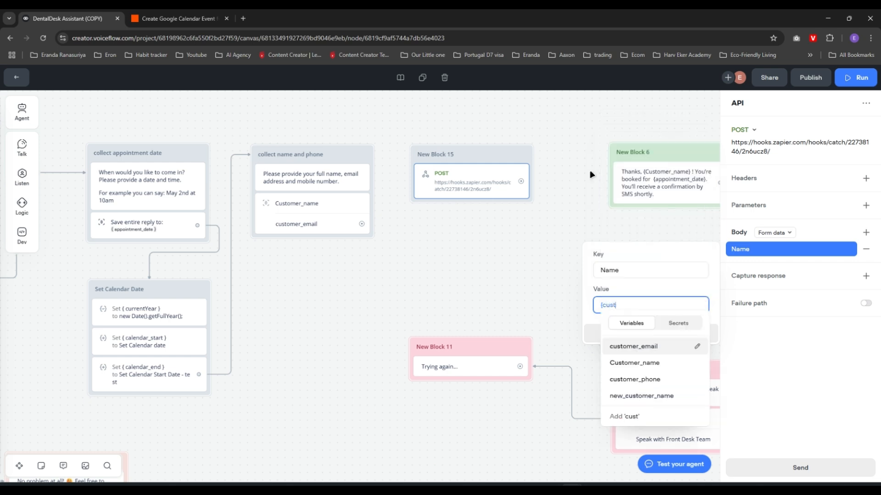
pyautogui.write('o')
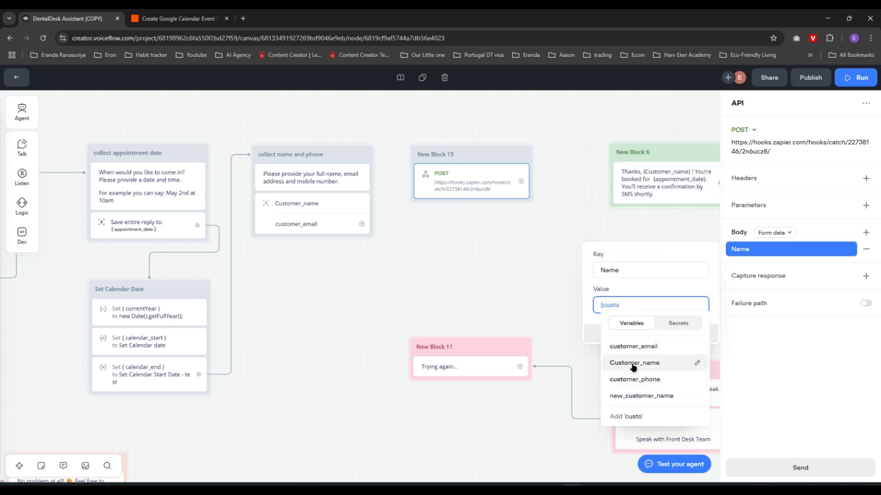
pyautogui.click(616, 363)
# Add a body key Email mapped to {customer_email}, and start a Start Date key
pyautogui.click(617, 335)
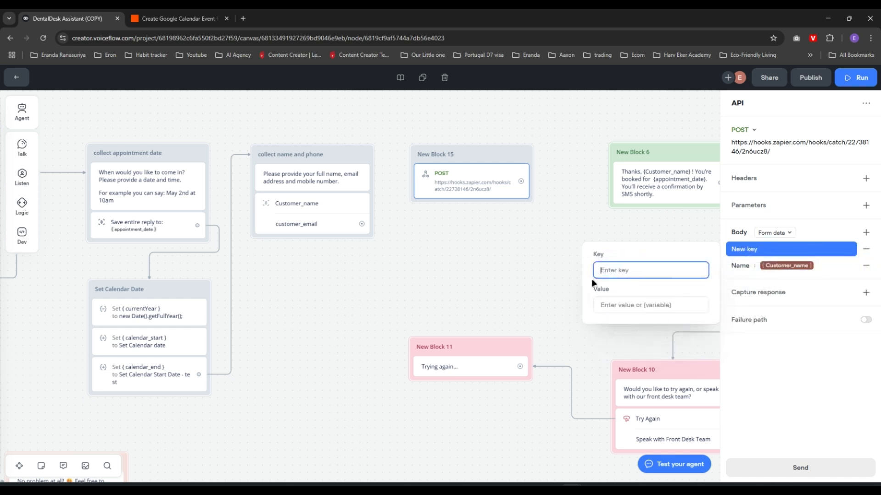
pyautogui.write('Email')
pyautogui.click(626, 306)
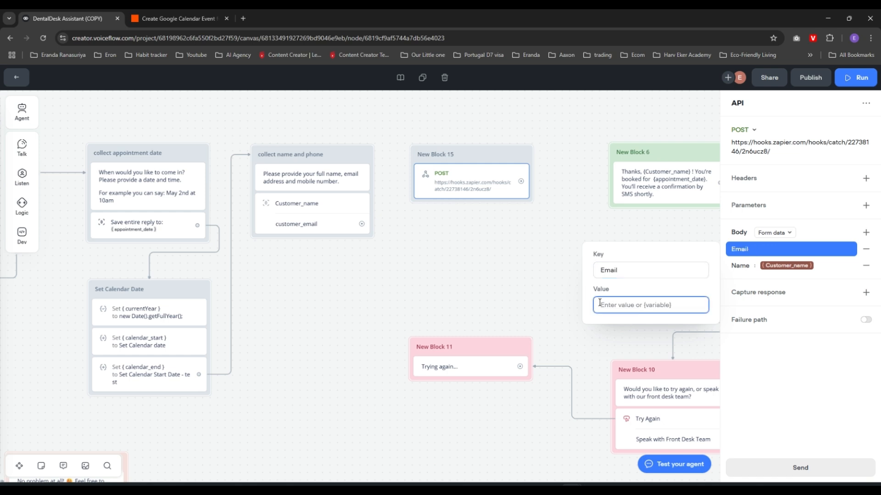
pyautogui.write('{custom')
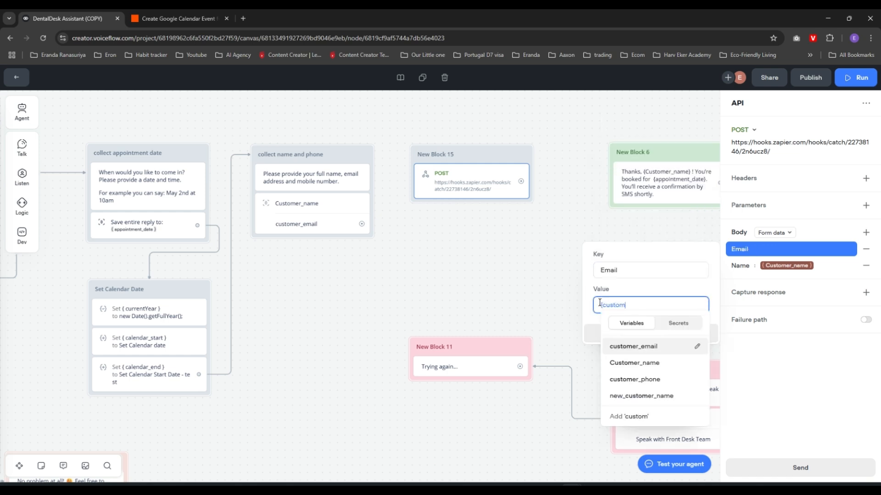
pyautogui.click(642, 346)
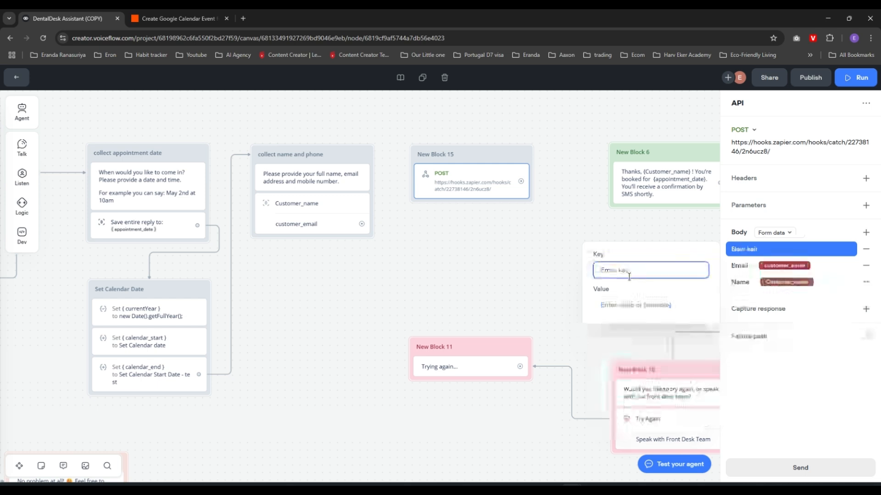
pyautogui.write('Start')
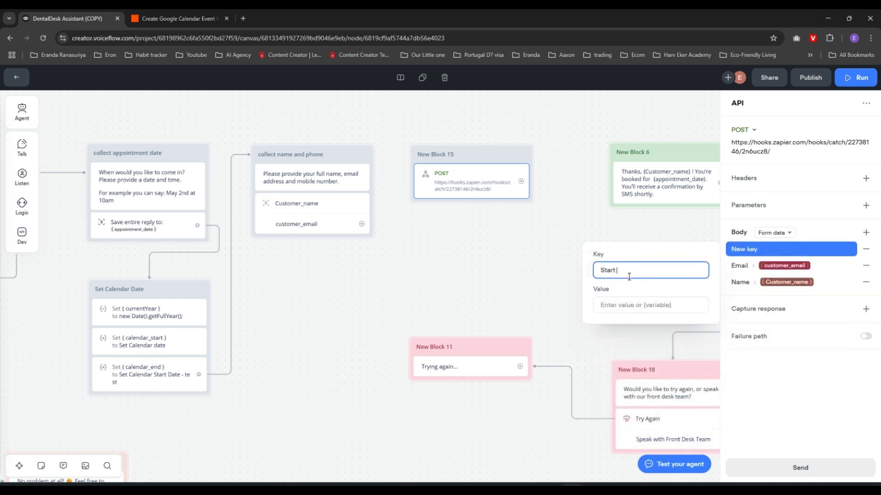
pyautogui.write(' Date')
# Set the Start Date body value to {calendar_start}
pyautogui.click(615, 306)
pyautogui.write('{')
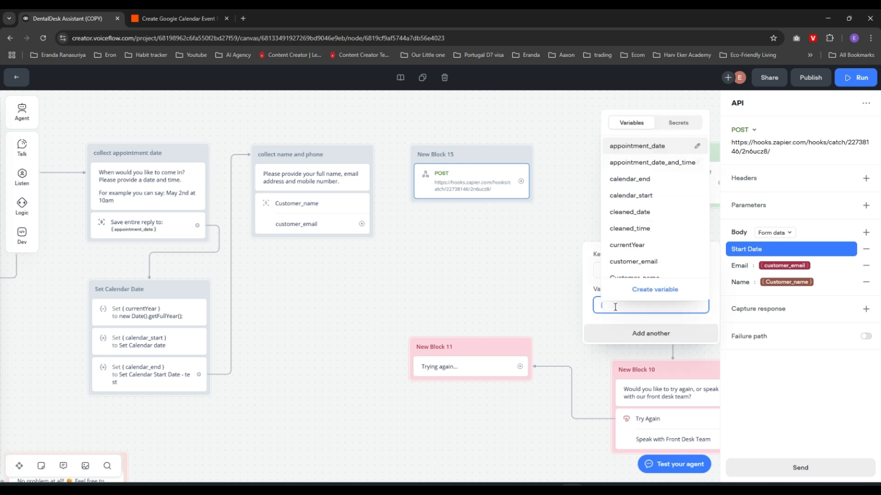
pyautogui.press('Down')
pyautogui.press('Down')
pyautogui.press('Down')
pyautogui.press('Return')
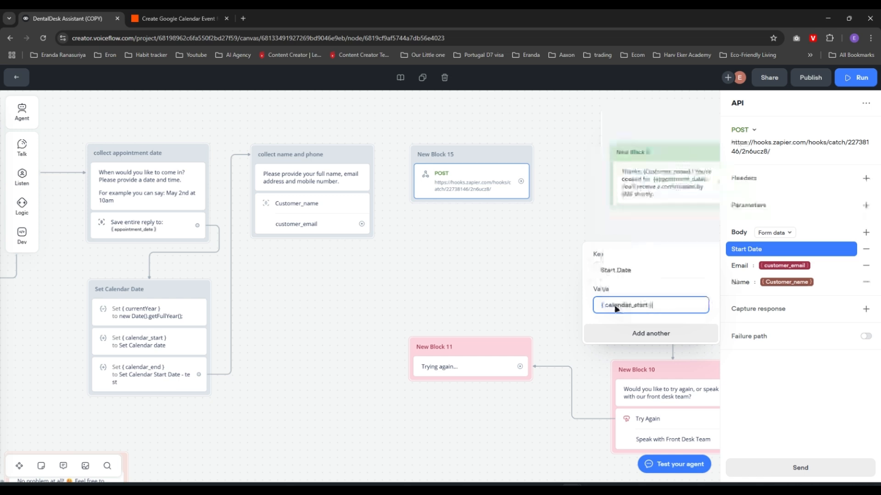
# Add End Date = {calendar_end} and Reason = {dental_treatment} to the body, then close the editor
pyautogui.click(619, 325)
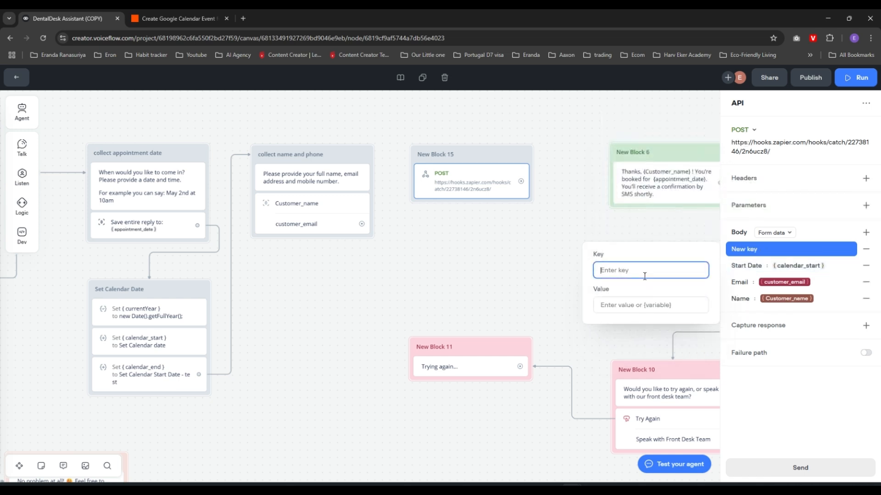
pyautogui.write('End Date')
pyautogui.click(611, 305)
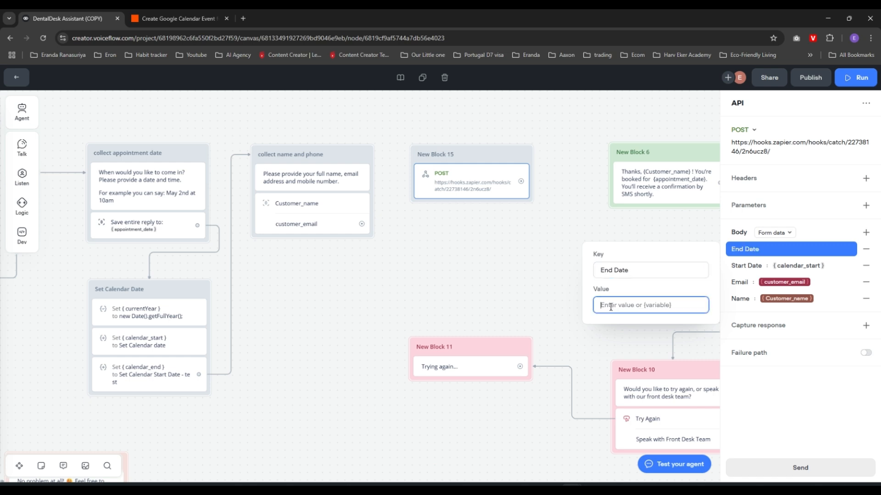
pyautogui.write('{')
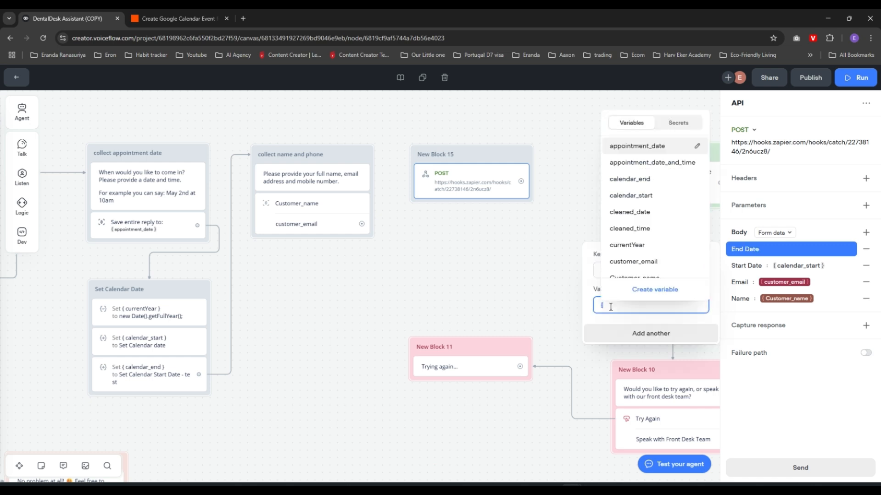
pyautogui.press('Down')
pyautogui.press('Down')
pyautogui.press('Down')
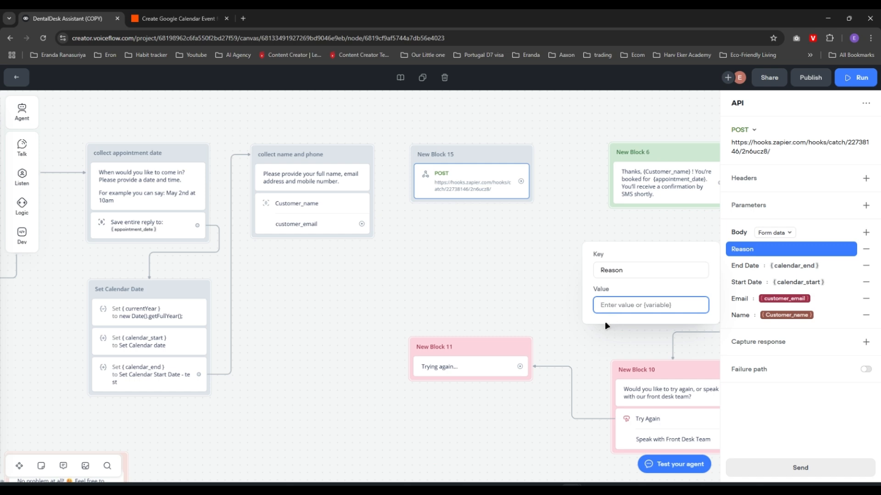
pyautogui.write('{re')
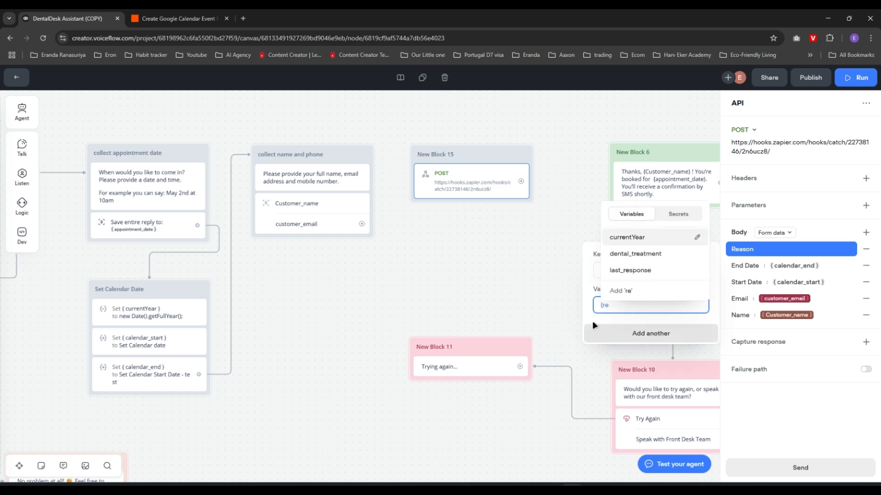
pyautogui.click(636, 255)
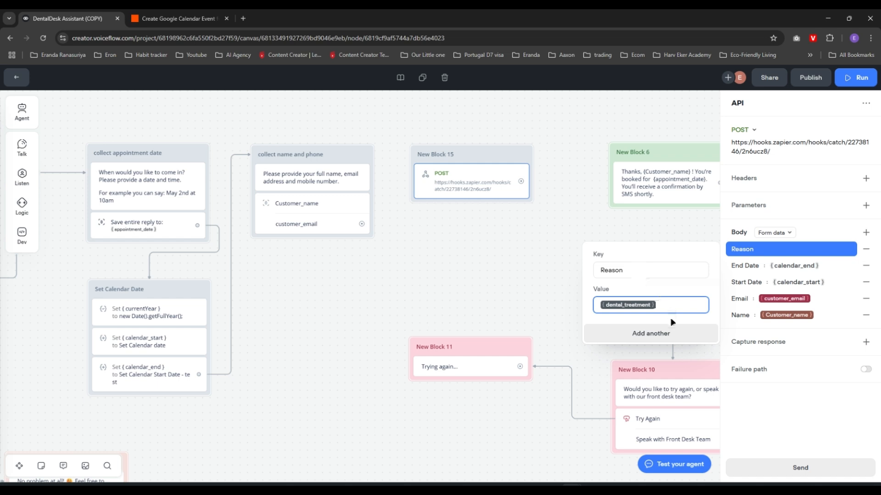
pyautogui.click(733, 359)
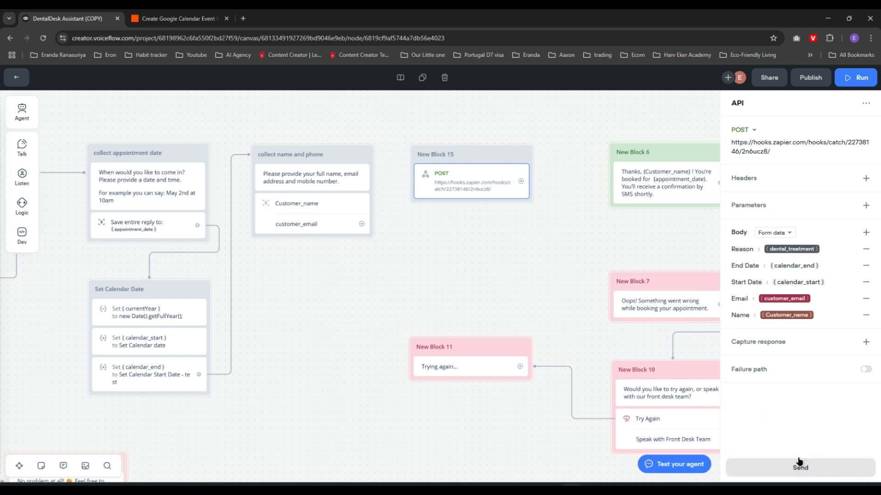
# Send a test POST with the Tooth Pain, 9 May sample values, receiving 200 OK from Zapier
pyautogui.click(799, 468)
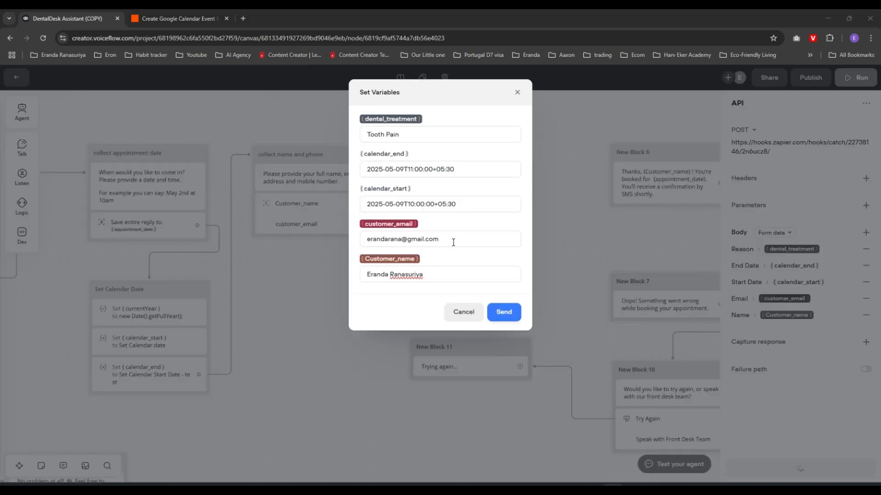
pyautogui.click(504, 313)
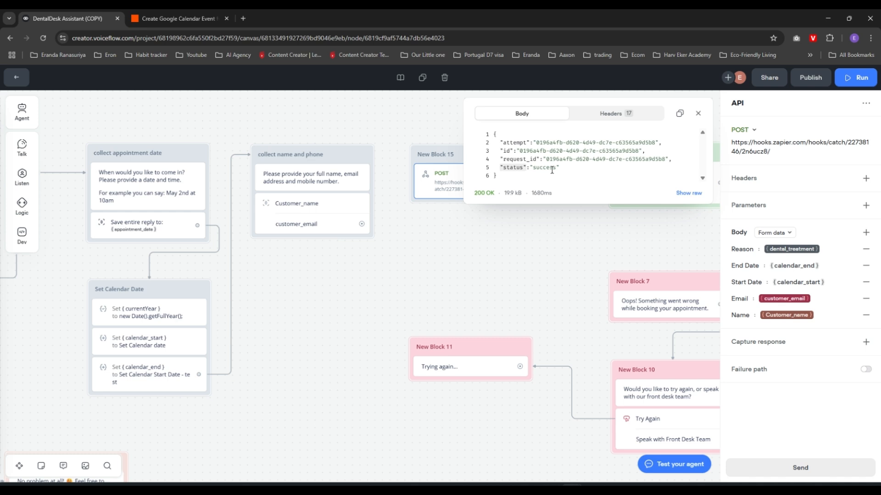
# Test Zapier's Catch Hook trigger and review request A's Tooth Pain booking fields
pyautogui.click(188, 20)
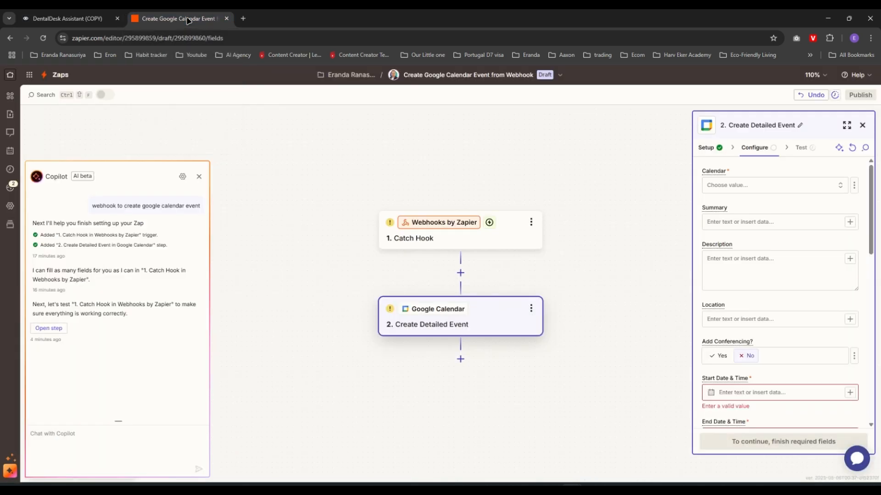
pyautogui.click(484, 248)
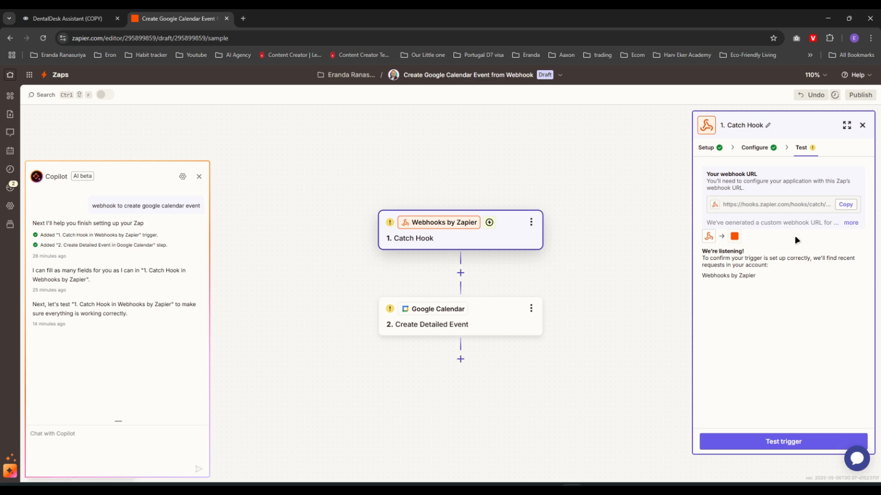
pyautogui.click(774, 443)
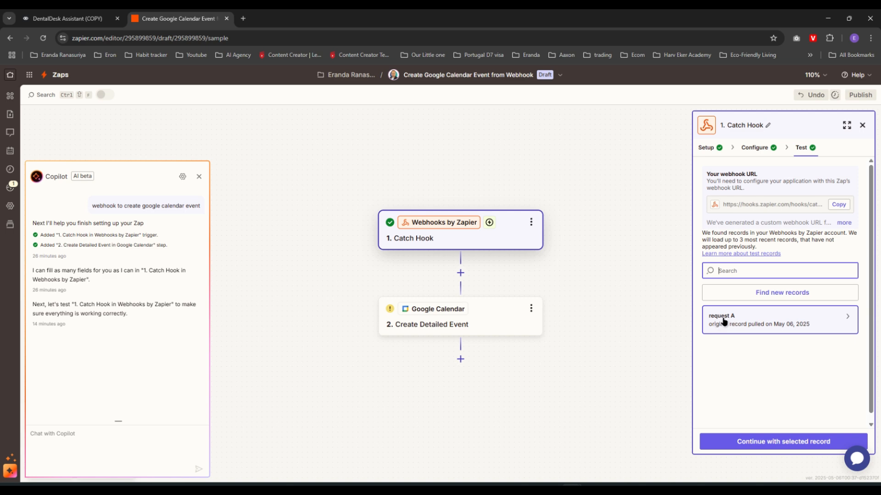
pyautogui.click(779, 324)
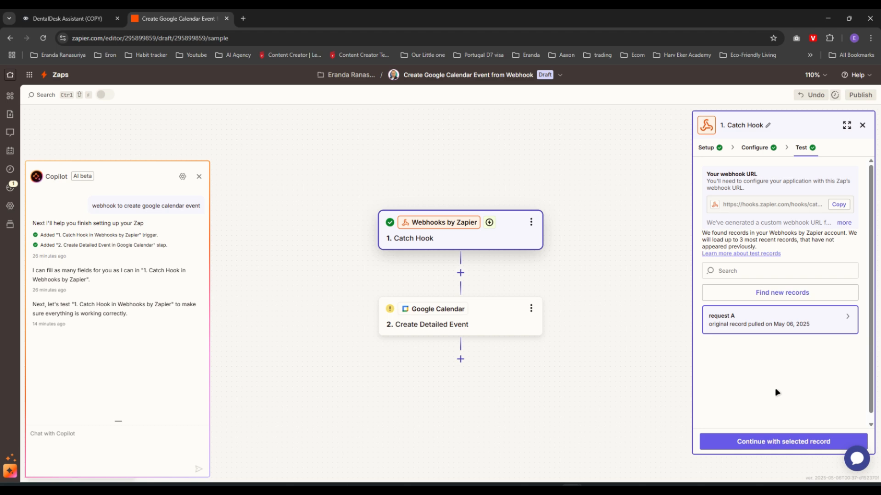
# Continue with request A and advance Create Detailed Event from Setup to its Configure fields
pyautogui.click(766, 443)
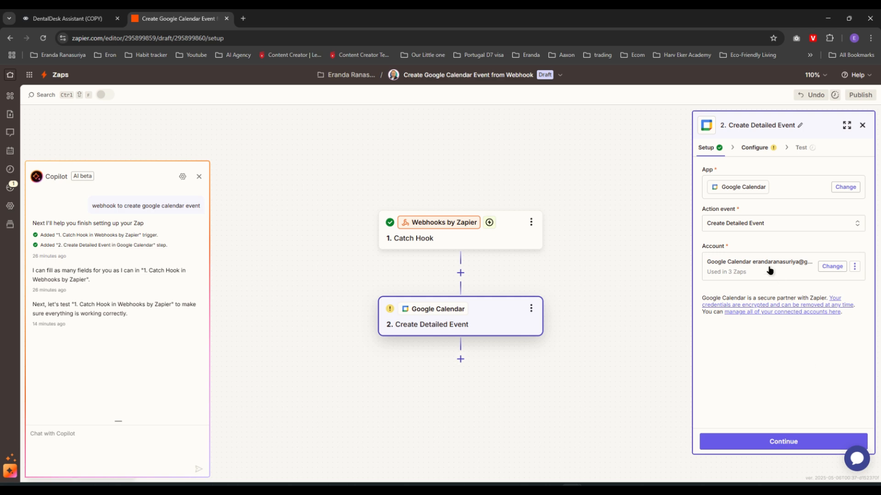
pyautogui.click(790, 443)
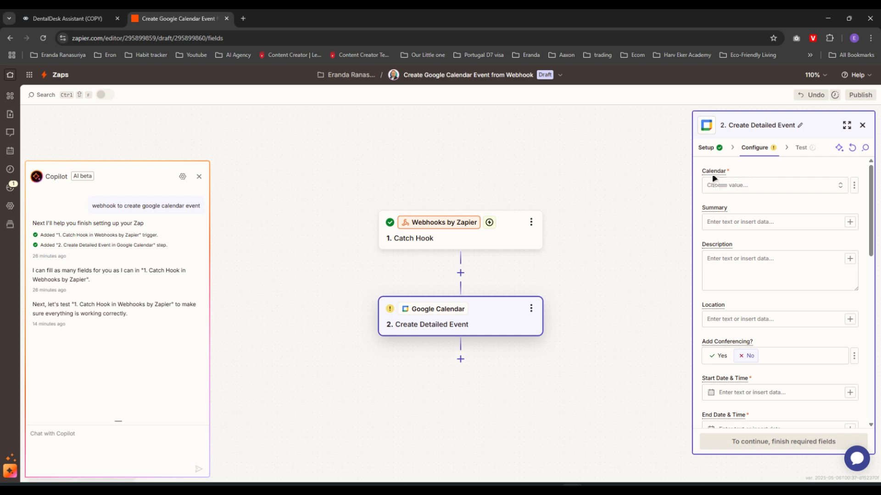
# Choose the Big Rocks calendar for the new Google Calendar event
pyautogui.click(793, 186)
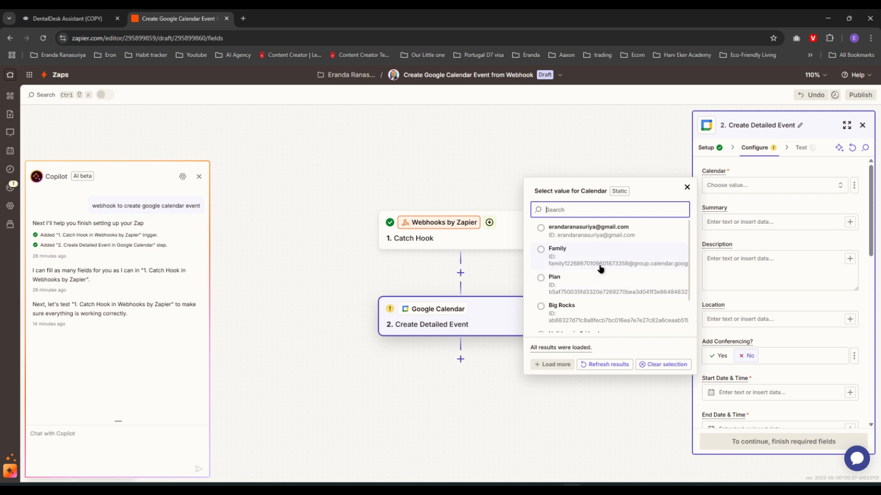
pyautogui.click(543, 307)
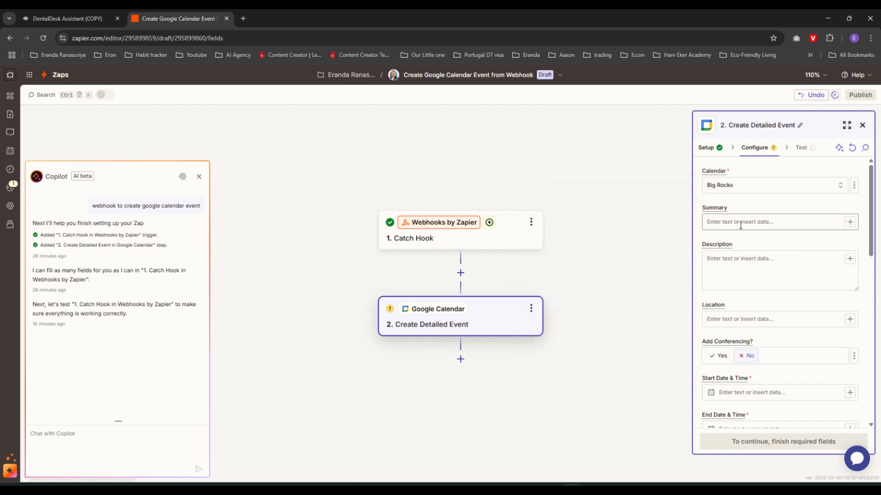
pyautogui.scroll(-2, 776, 235)
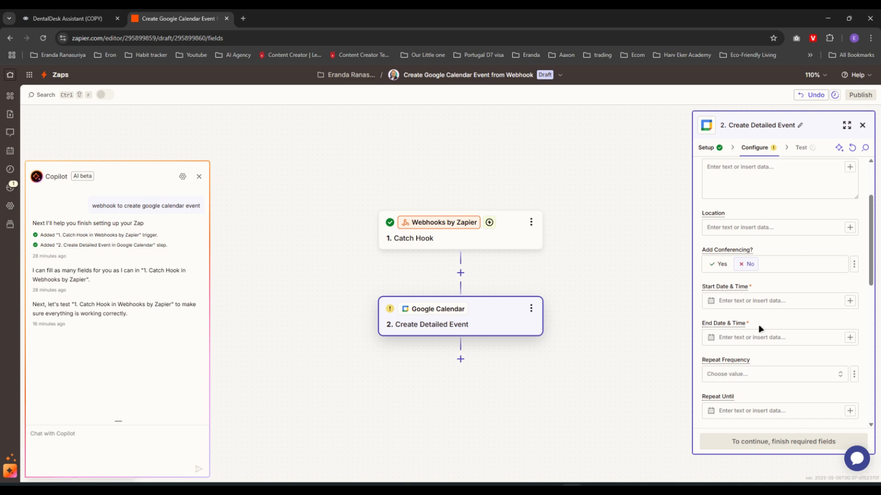
# Map Catch Hook's Start Date and End Date into the event's Start and End Date & Time
pyautogui.click(850, 303)
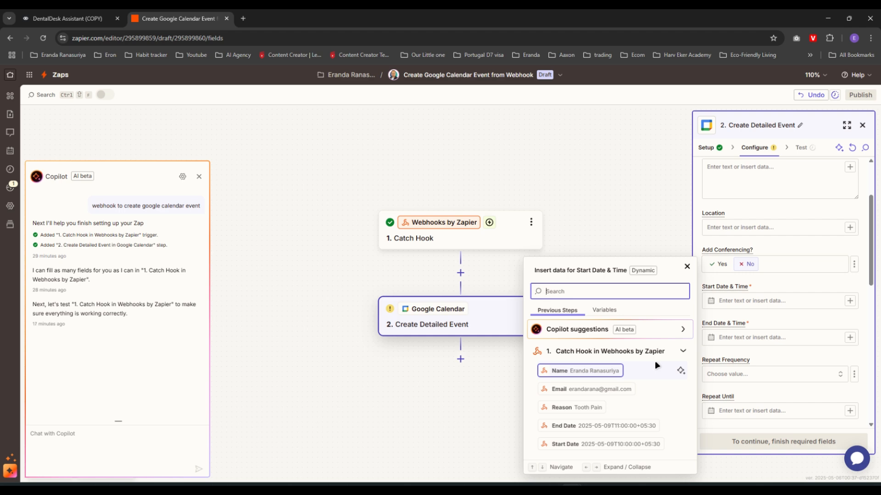
pyautogui.click(567, 447)
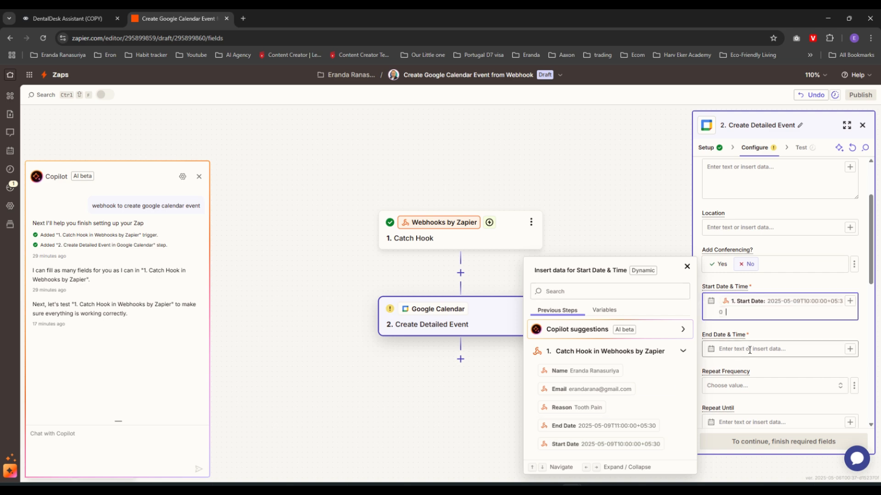
pyautogui.click(798, 331)
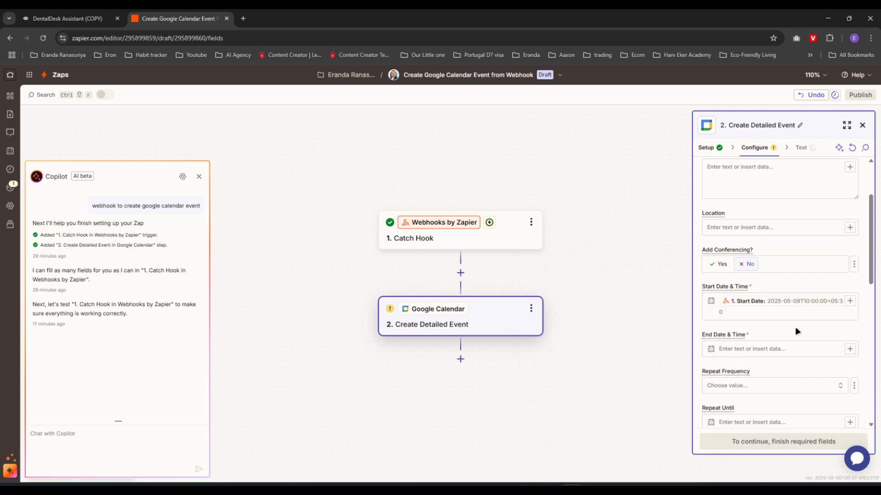
pyautogui.click(850, 349)
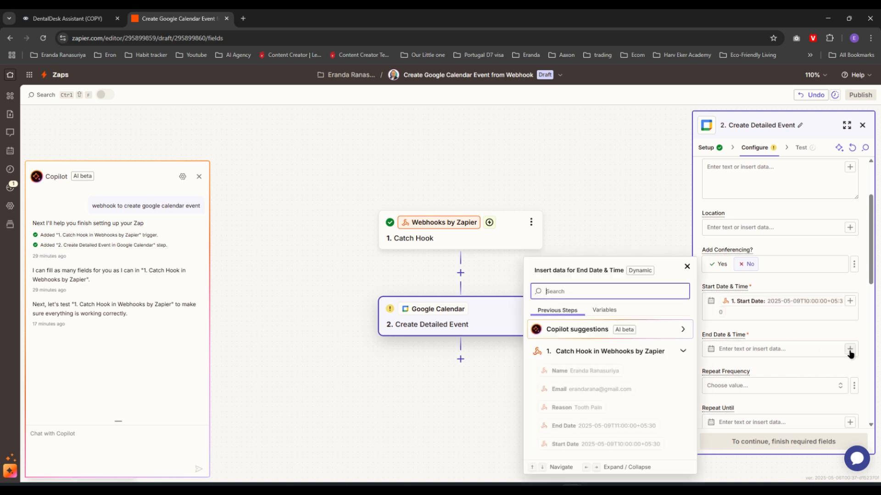
pyautogui.click(581, 428)
pyautogui.click(794, 384)
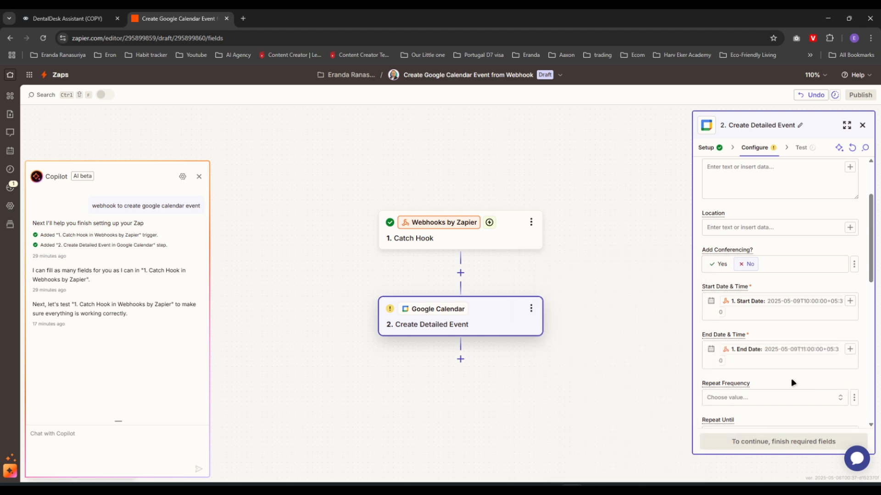
pyautogui.scroll(1, 798, 321)
pyautogui.scroll(1, 797, 311)
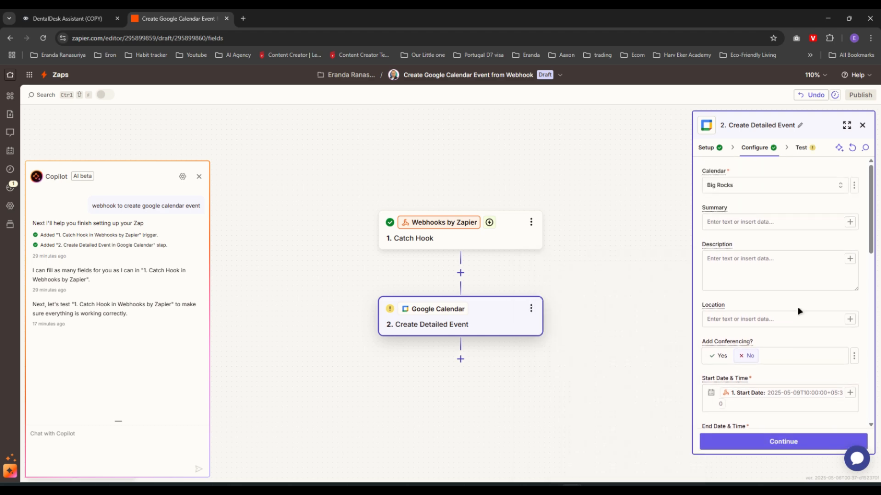
# Set the event Summary to 'Appointment with' followed by the webhook Name
pyautogui.click(748, 224)
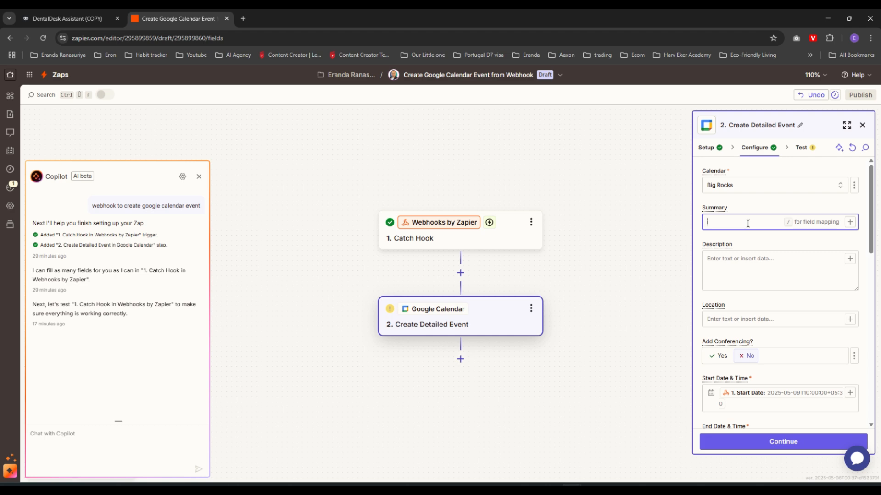
pyautogui.write('Appointment with')
pyautogui.click(850, 222)
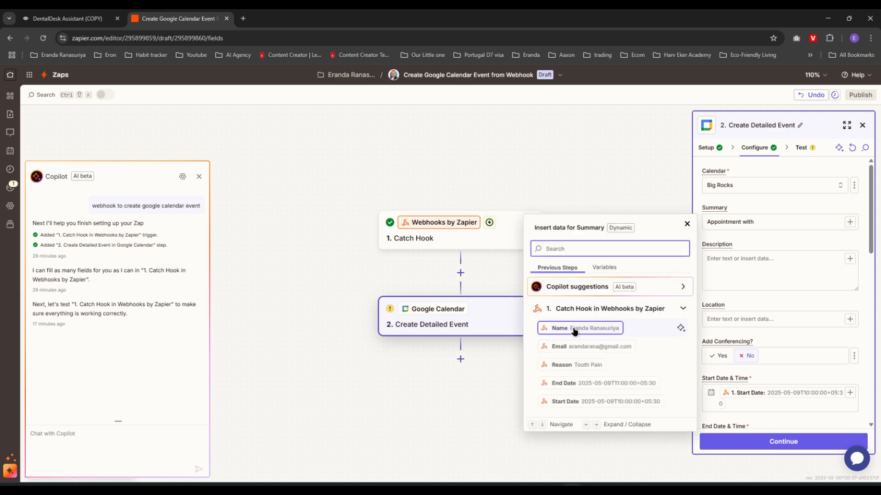
pyautogui.click(574, 328)
pyautogui.click(784, 252)
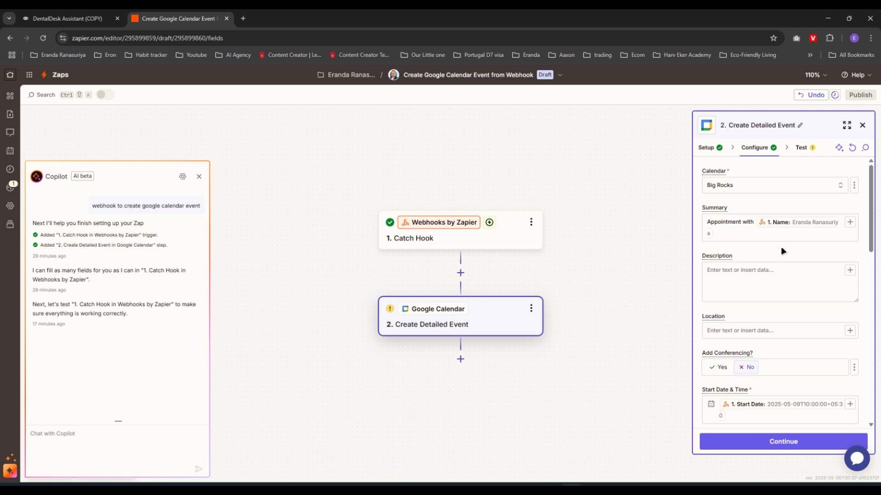
# Set the Description to 'Primary convern for the appointment:' plus the webhook Reason, then continue
pyautogui.click(715, 276)
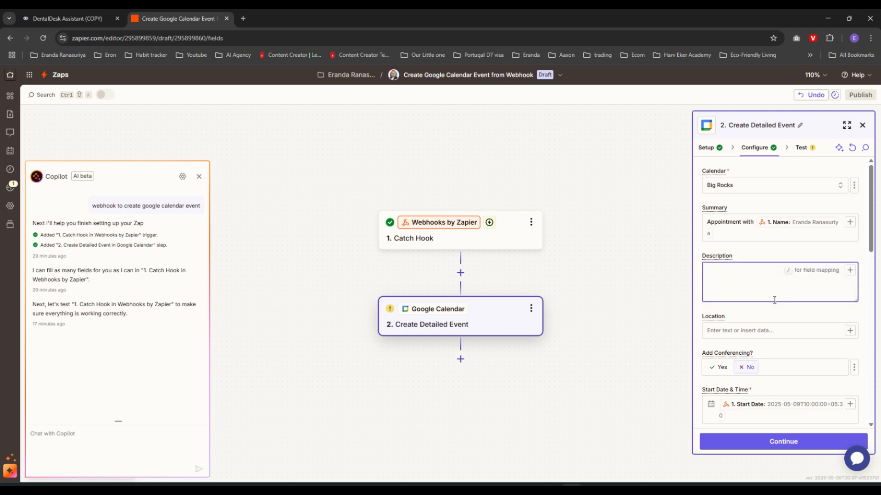
pyautogui.write('P')
pyautogui.write('rimary')
pyautogui.write(' conv')
pyautogui.write('ern for the appointment:')
pyautogui.click(852, 272)
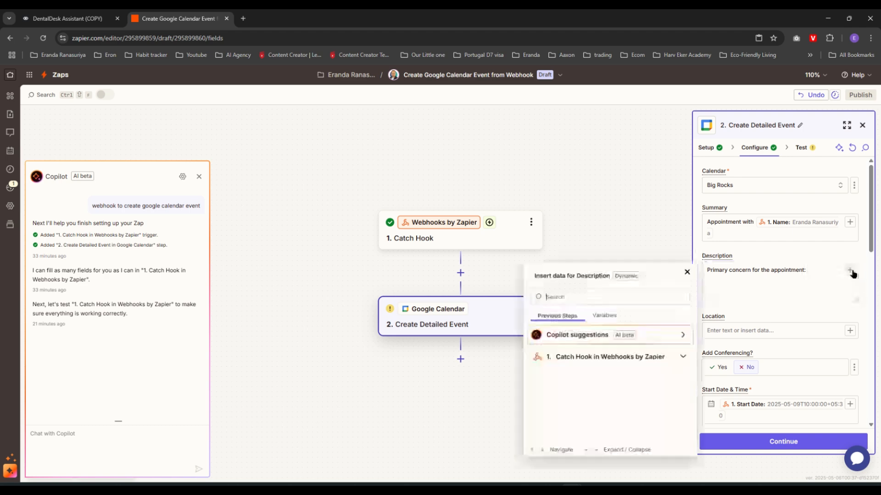
pyautogui.click(584, 408)
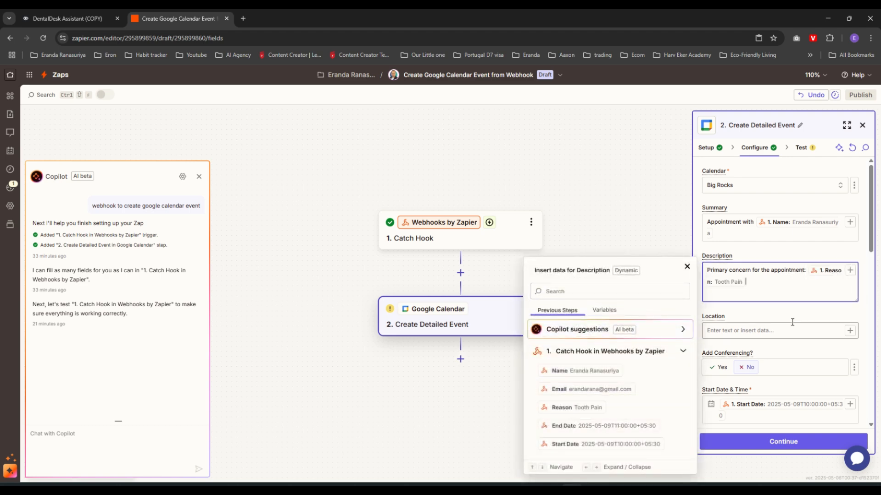
pyautogui.click(793, 316)
pyautogui.scroll(-10, 797, 306)
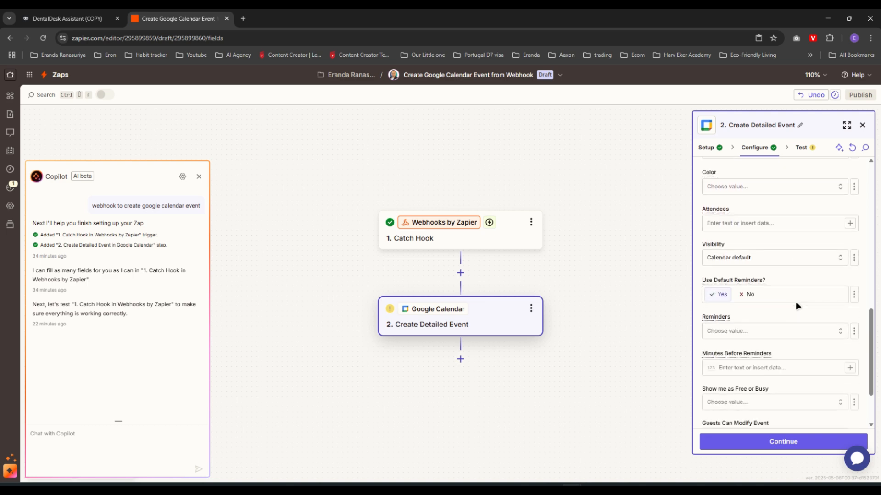
pyautogui.scroll(12, 797, 306)
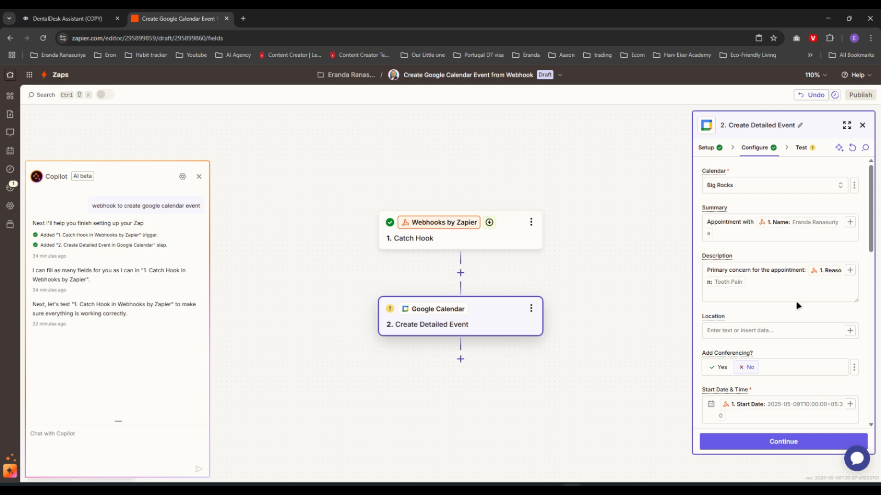
pyautogui.click(788, 445)
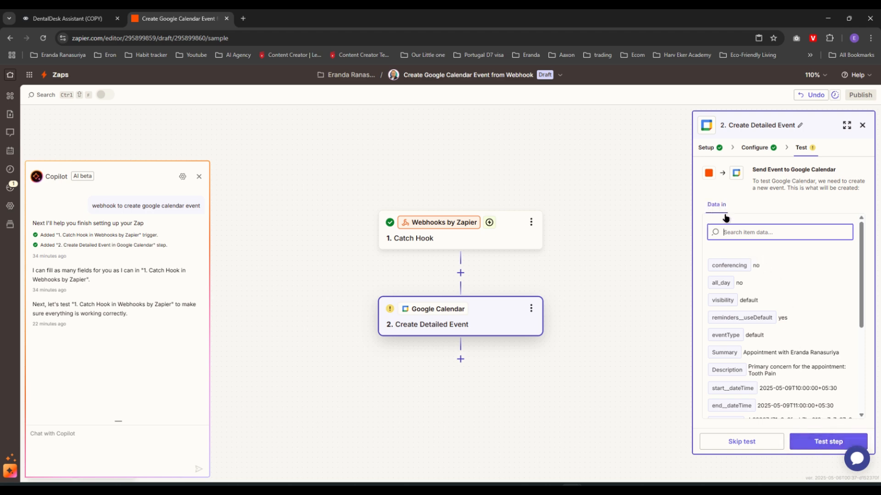
# Test the Create Detailed Event step against Google Calendar, then publish the Zap as v1
pyautogui.scroll(-2, 782, 293)
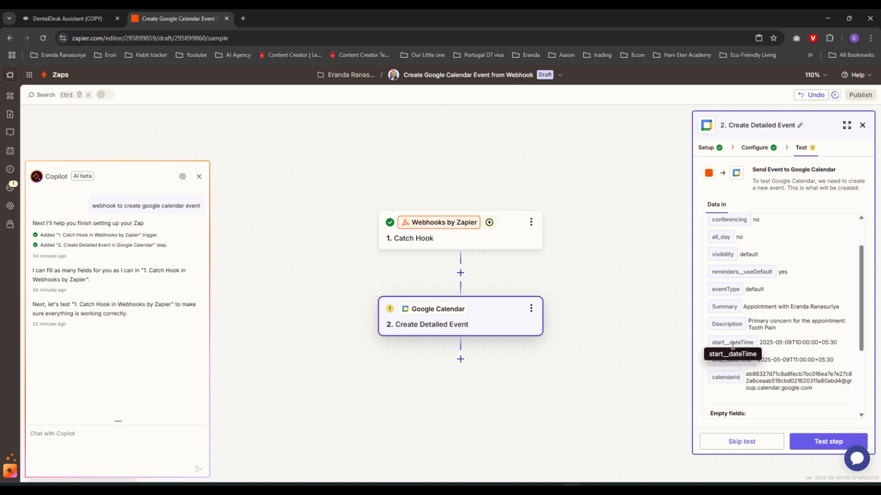
pyautogui.scroll(2, 780, 298)
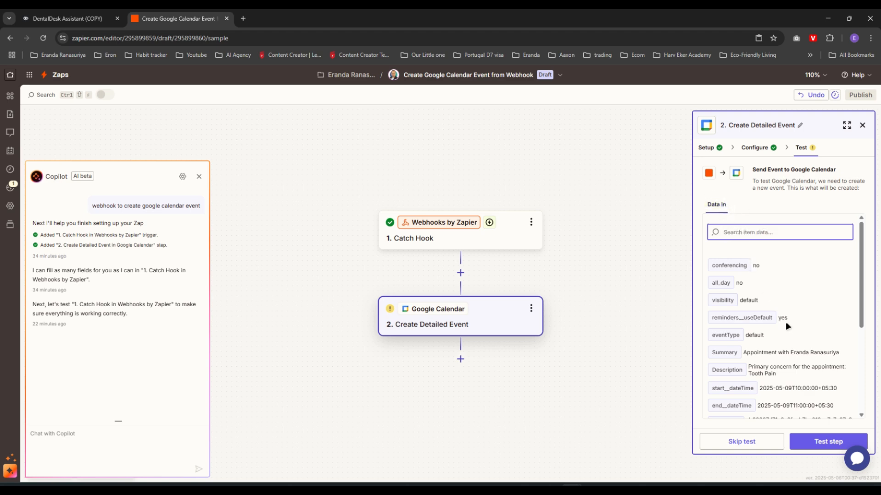
pyautogui.scroll(-4, 785, 322)
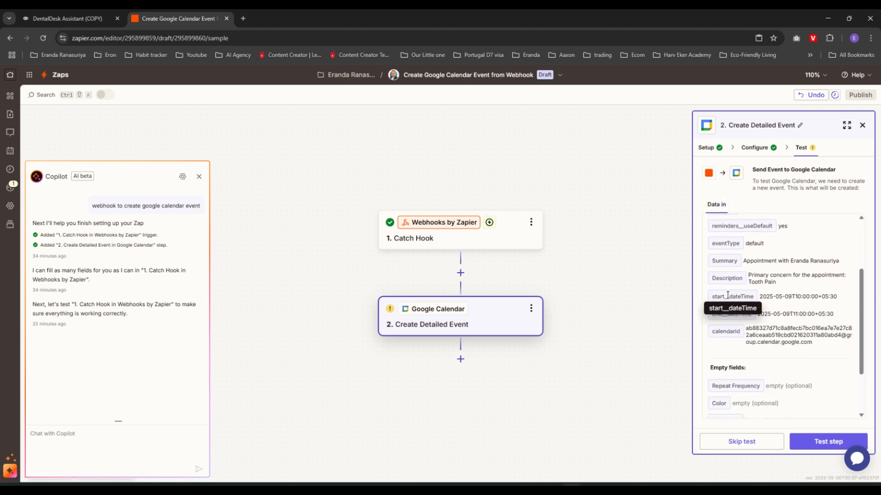
pyautogui.scroll(-3, 777, 328)
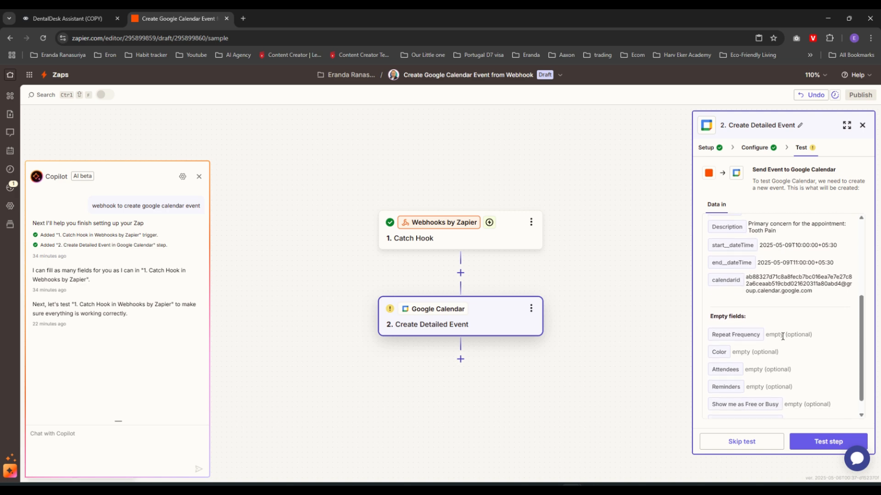
pyautogui.scroll(6, 779, 329)
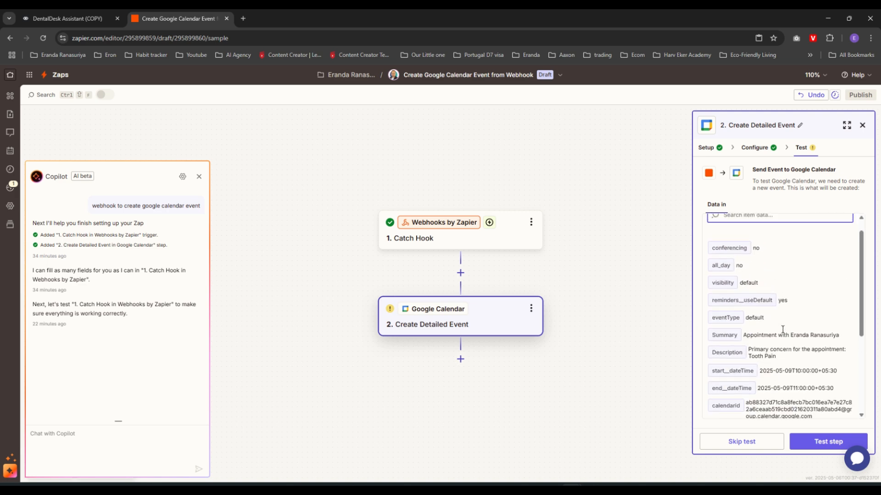
pyautogui.click(828, 443)
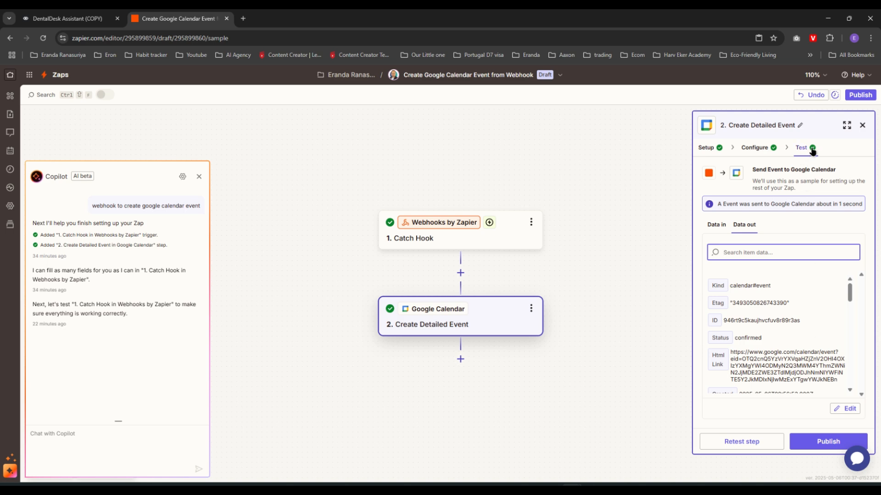
pyautogui.scroll(-1, 781, 316)
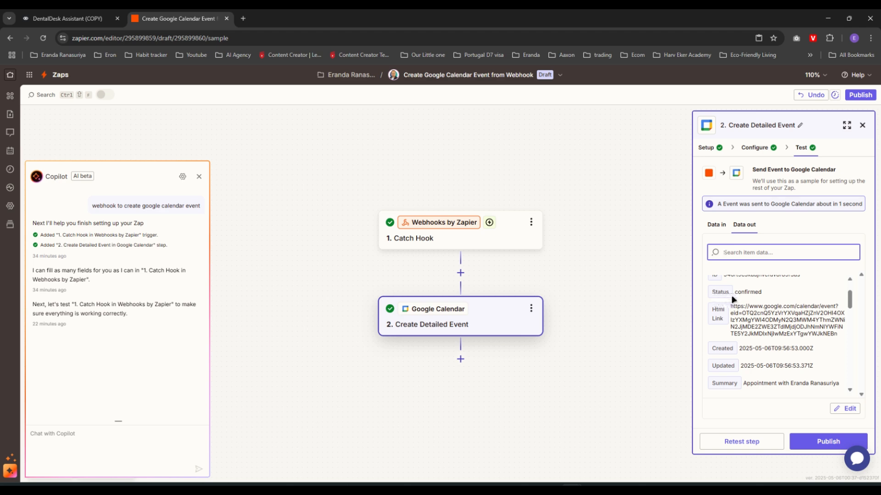
pyautogui.click(823, 445)
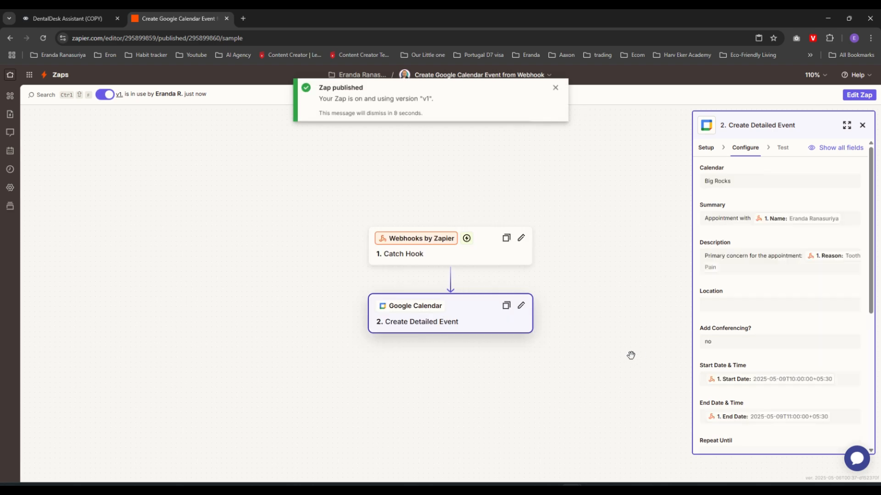
# In Voiceflow, connect the customer_email step to New Block 15's webhook POST step
pyautogui.click(69, 18)
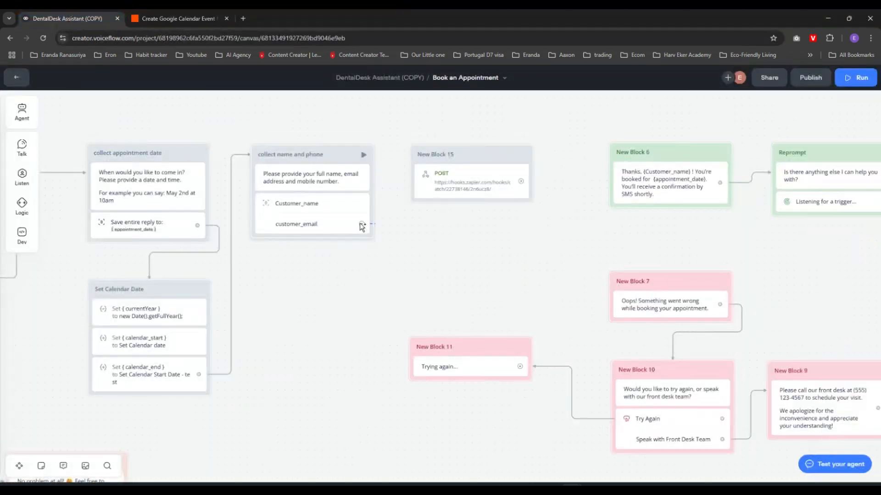
pyautogui.moveTo(362, 223); pyautogui.dragTo(411, 178)
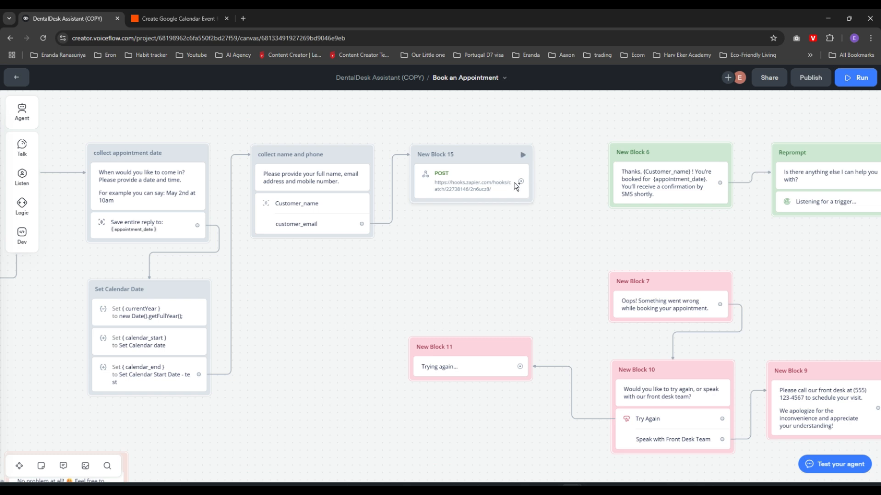
pyautogui.click(501, 187)
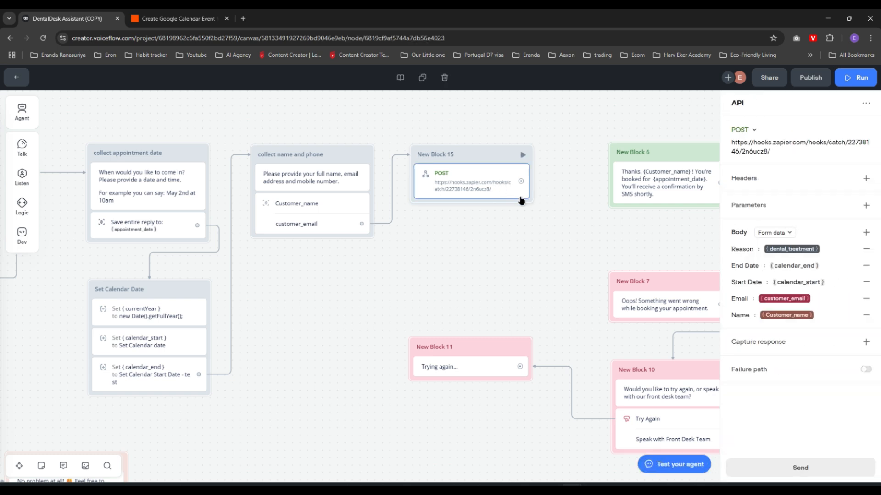
pyautogui.click(599, 250)
pyautogui.moveTo(600, 250); pyautogui.dragTo(522, 237)
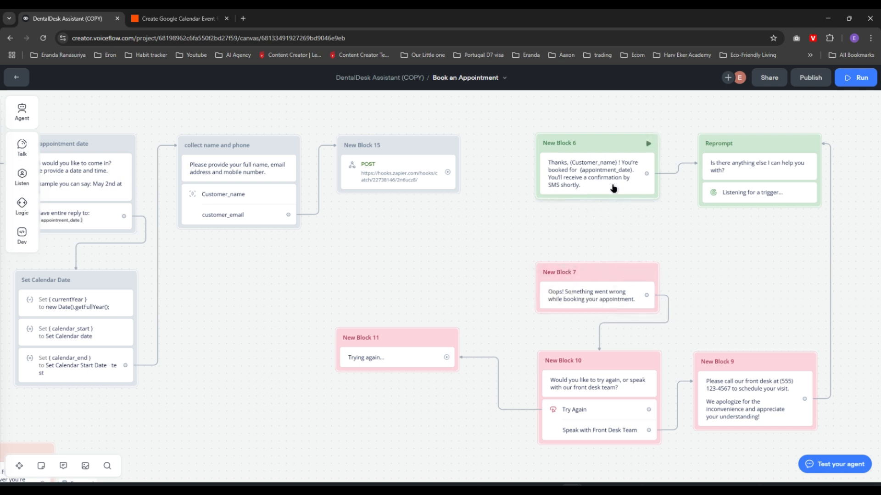
# Add a Failure path to the webhook POST request step
pyautogui.click(388, 178)
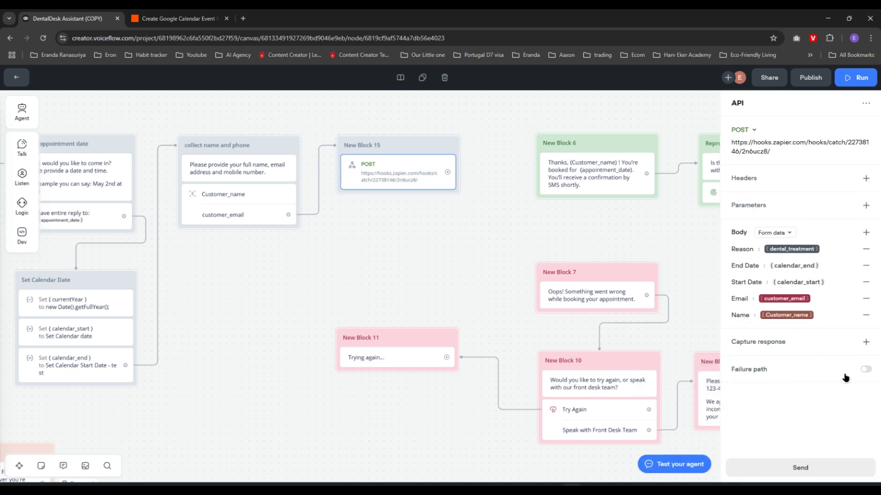
pyautogui.click(866, 370)
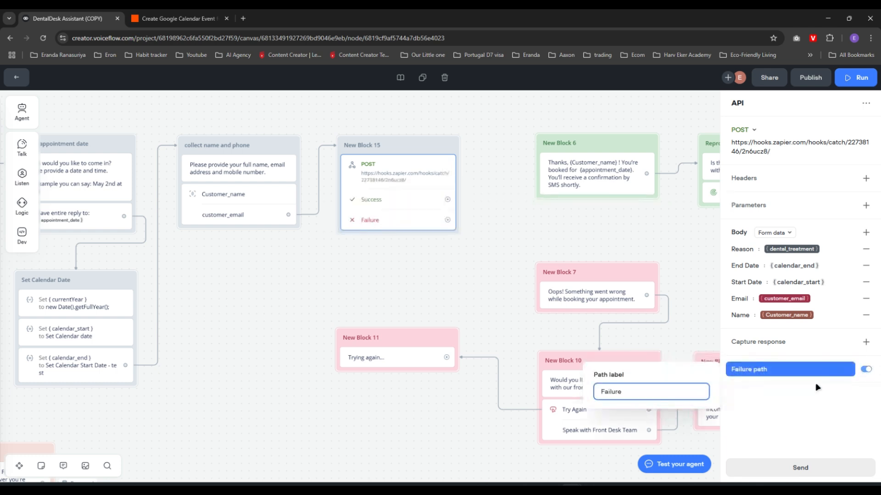
pyautogui.click(758, 406)
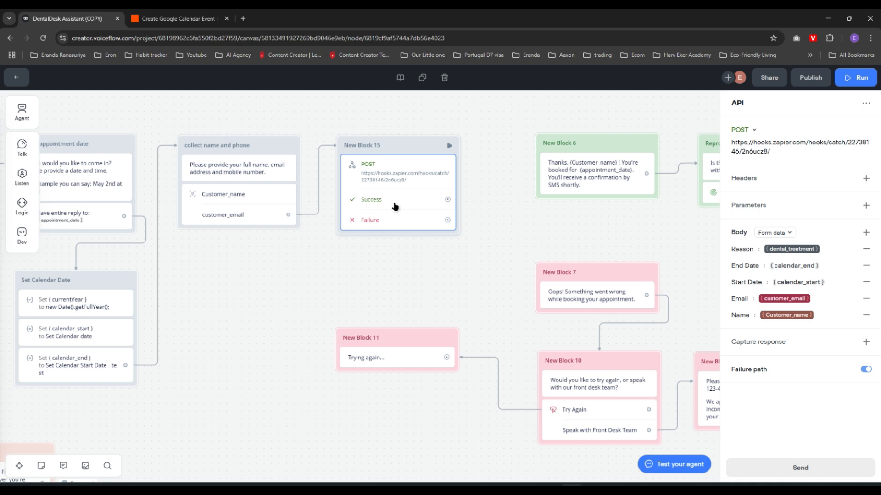
# Link New Block 15's Success path to New Block 6 and Failure path to New Block 7
pyautogui.click(459, 264)
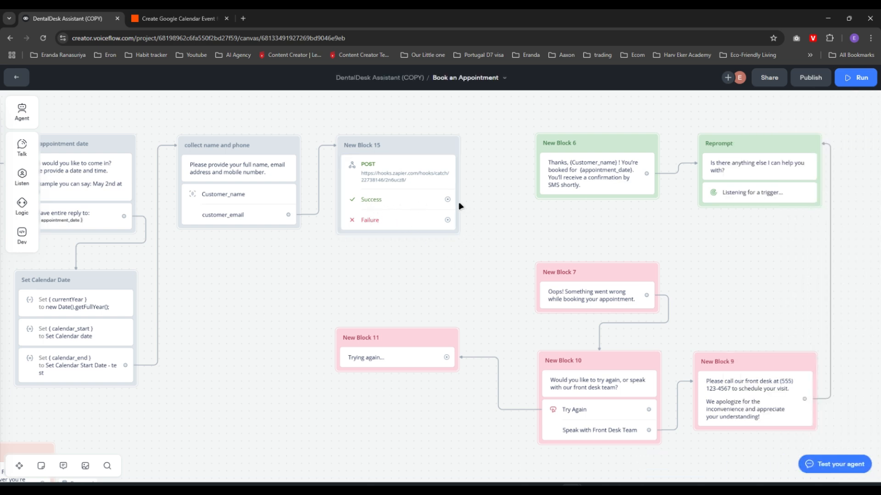
pyautogui.moveTo(447, 200); pyautogui.dragTo(550, 151)
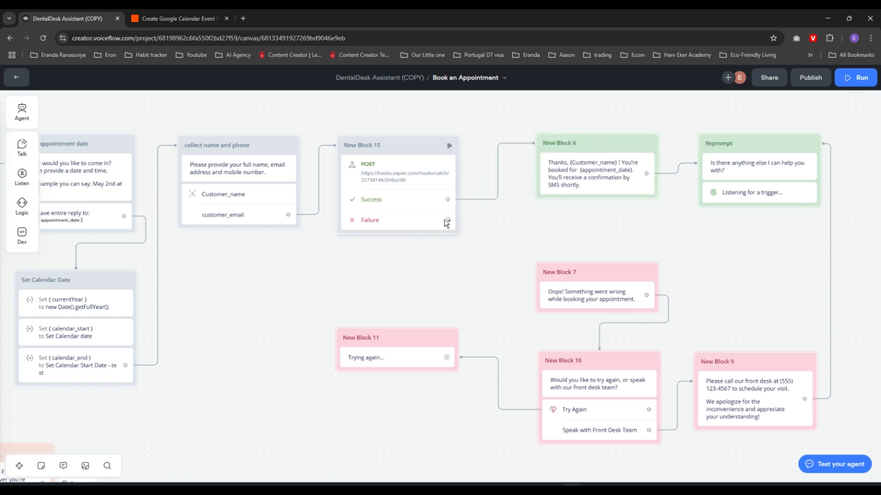
pyautogui.moveTo(448, 220); pyautogui.dragTo(541, 299)
pyautogui.moveTo(629, 236); pyautogui.dragTo(659, 233)
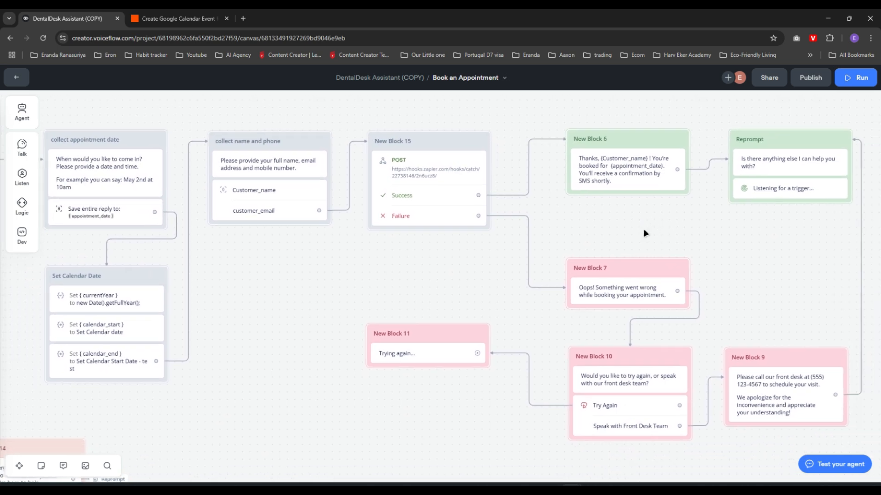
# Pan the canvas, glance at Google Calendar, and return to the Book an Appointment flow
pyautogui.moveTo(428, 282); pyautogui.dragTo(538, 295)
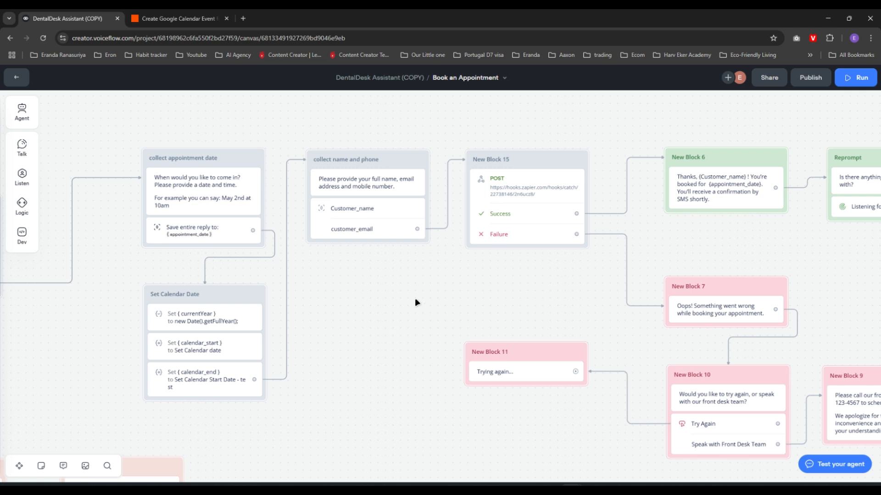
pyautogui.moveTo(417, 303); pyautogui.dragTo(443, 302)
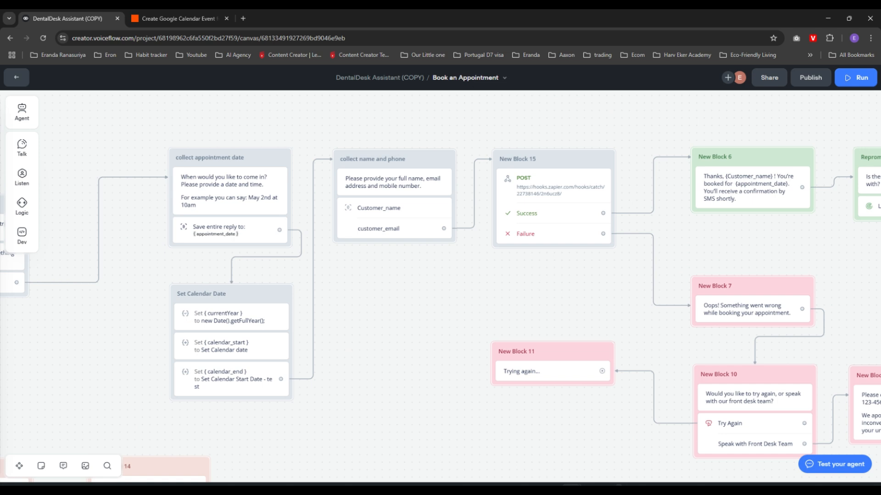
pyautogui.click(743, 440)
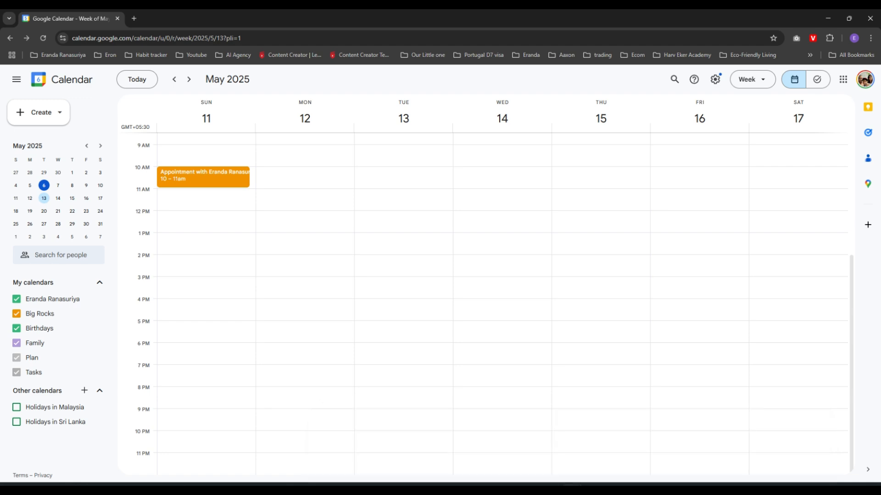
pyautogui.click(672, 465)
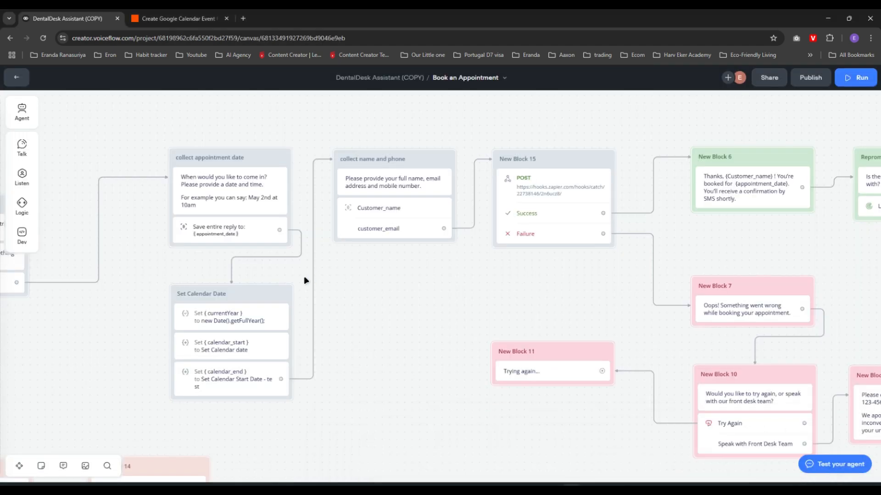
pyautogui.hscroll(-5, 306, 280)
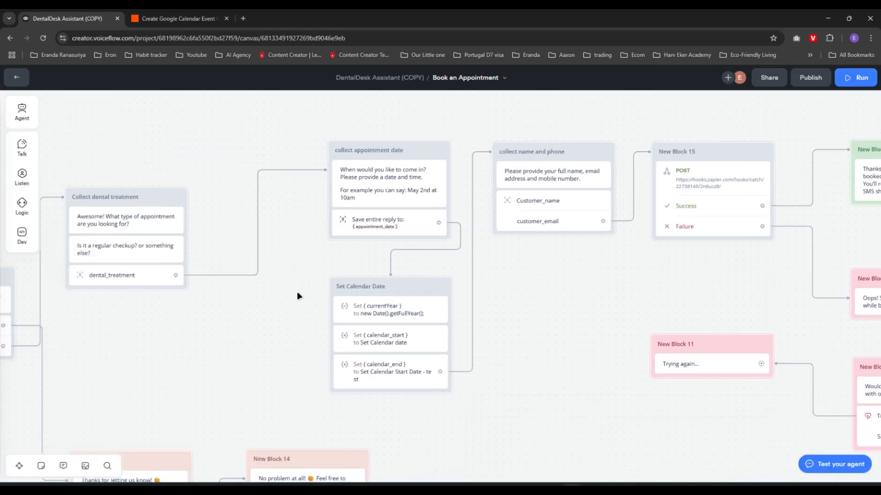
pyautogui.hscroll(-10, 297, 291)
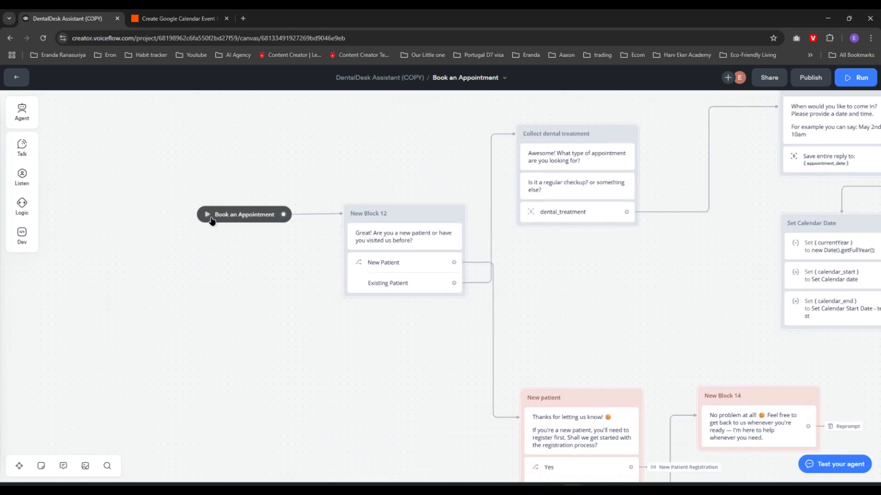
# Run the prototype and answer returning client, teeth cleaning, and May 12th at 1pm
pyautogui.click(210, 220)
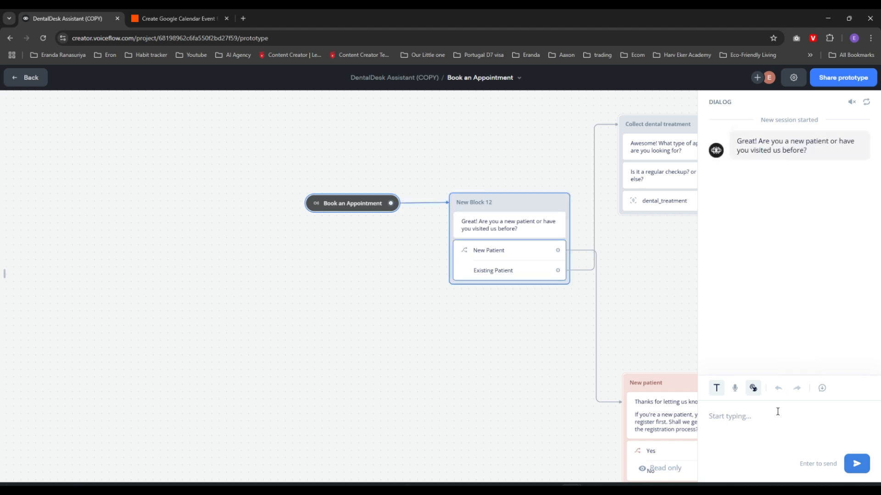
pyautogui.write('ret')
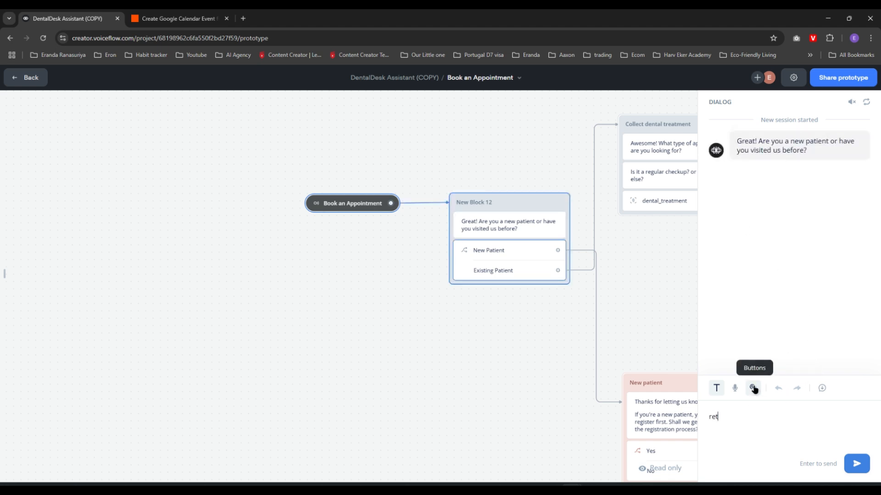
pyautogui.write('urning client')
pyautogui.press('Return')
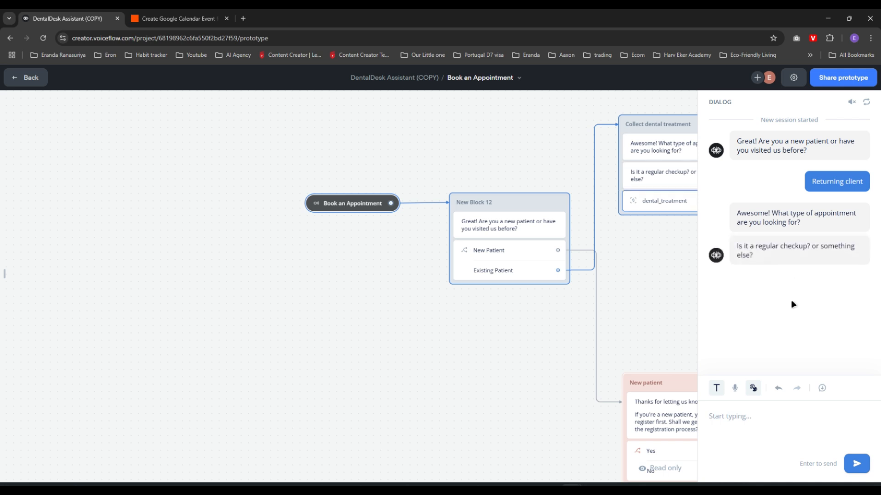
pyautogui.write('returning client')
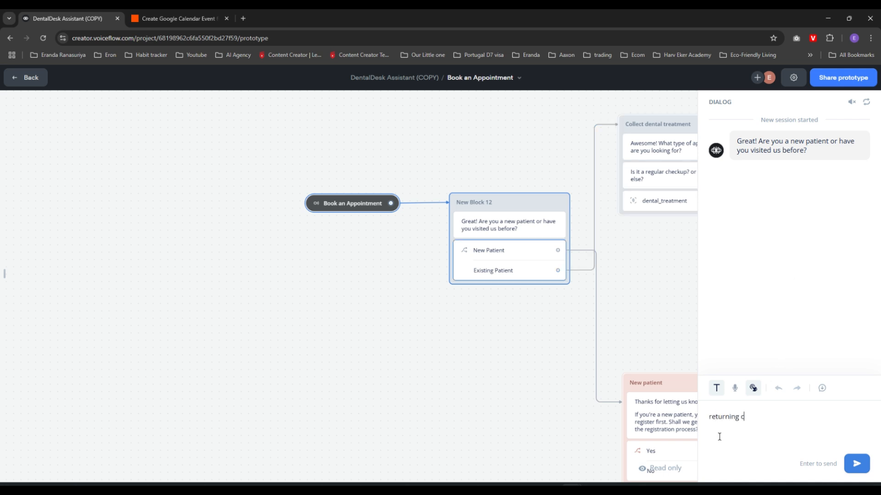
pyautogui.press('Return')
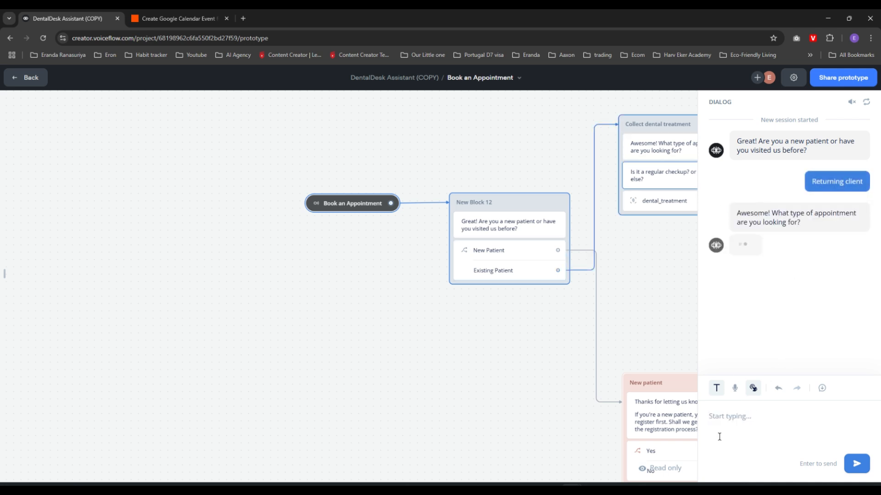
pyautogui.write('teeth cleaning')
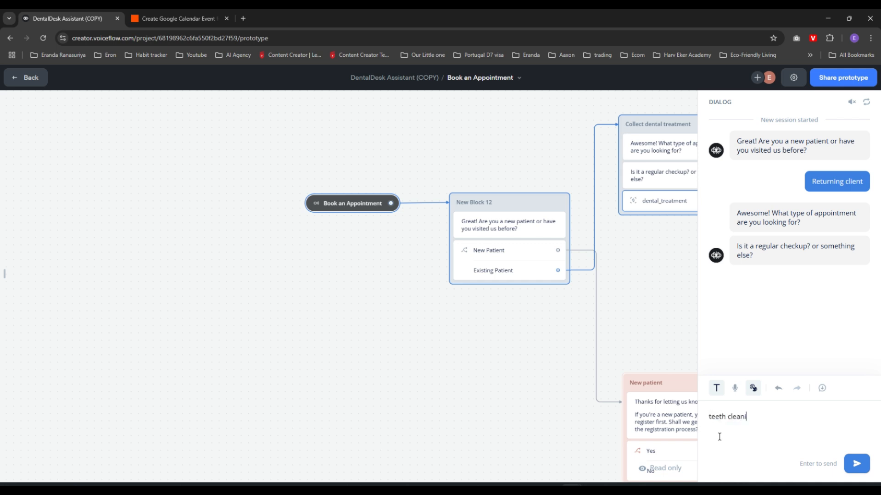
pyautogui.press('Return')
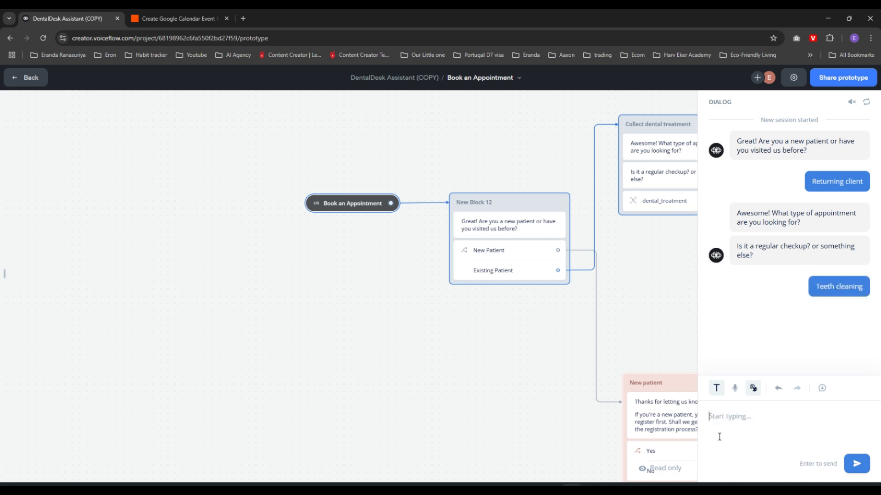
pyautogui.write('May ')
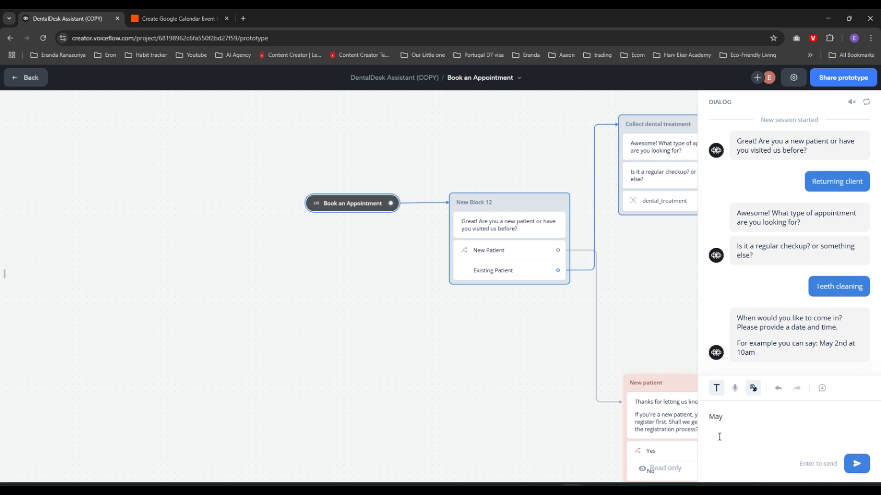
pyautogui.write('12th at 1pm')
pyautogui.press('Return')
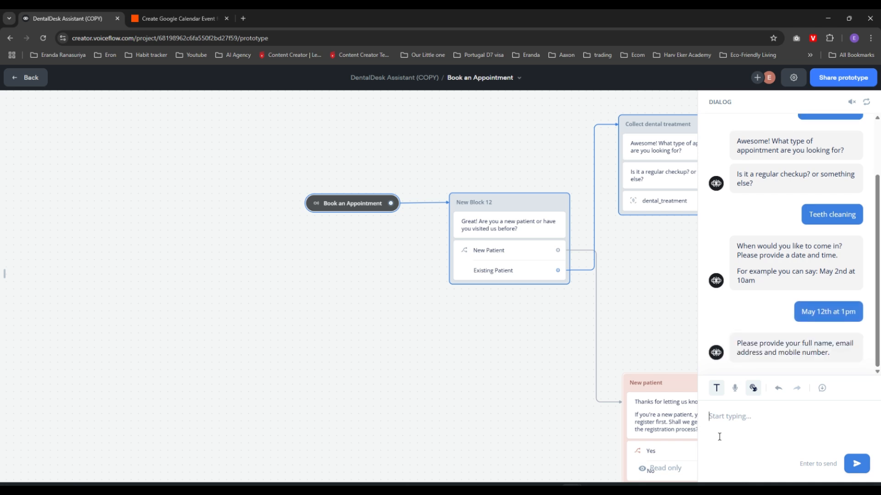
# Send the test customer's name and email address to complete the booking
pyautogui.write('M')
pyautogui.write('y name ')
pyautogui.press('Return')
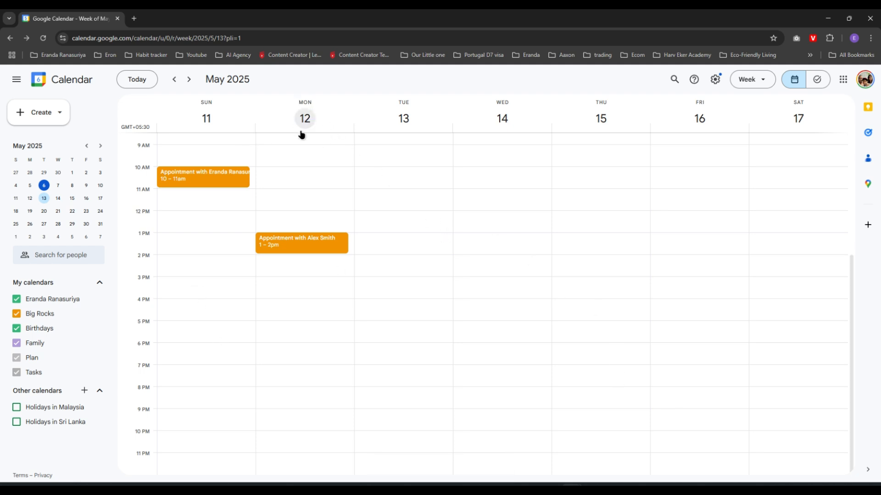
# Open the new May 12 1–2pm appointment in Google Calendar to view its details
pyautogui.click(277, 248)
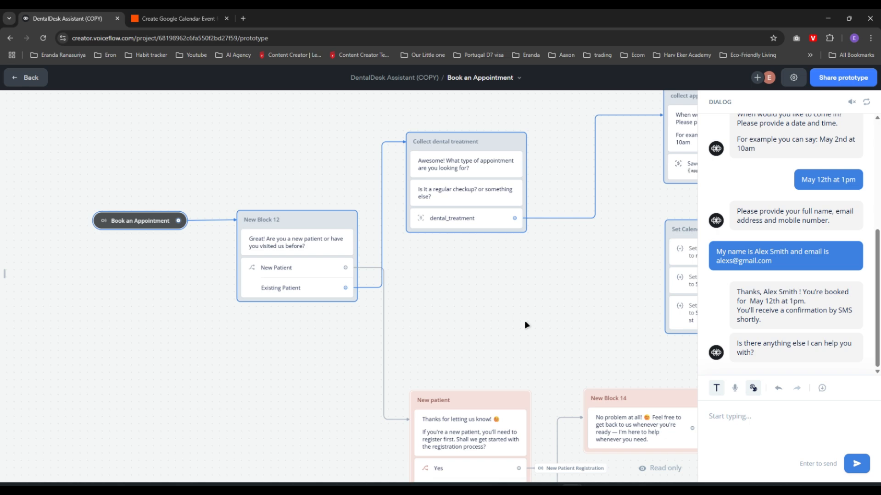
pyautogui.moveTo(576, 291); pyautogui.dragTo(252, 323)
pyautogui.moveTo(558, 295); pyautogui.dragTo(495, 310)
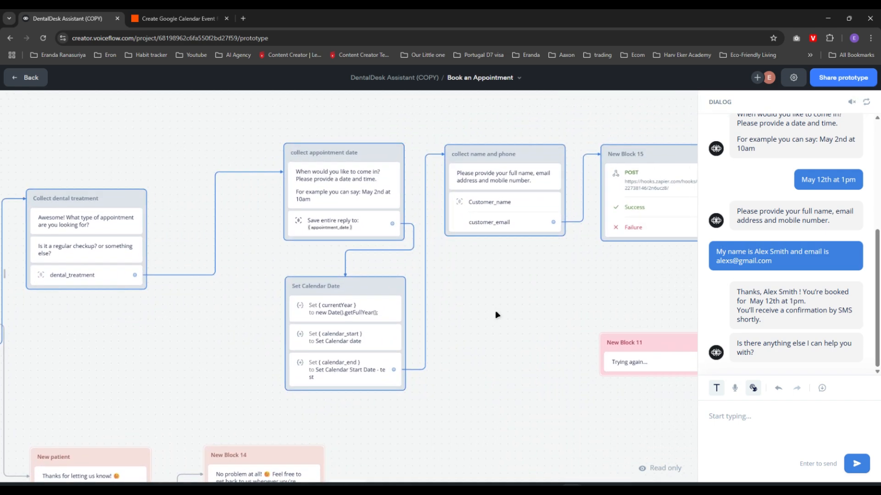
pyautogui.moveTo(680, 333); pyautogui.dragTo(568, 359)
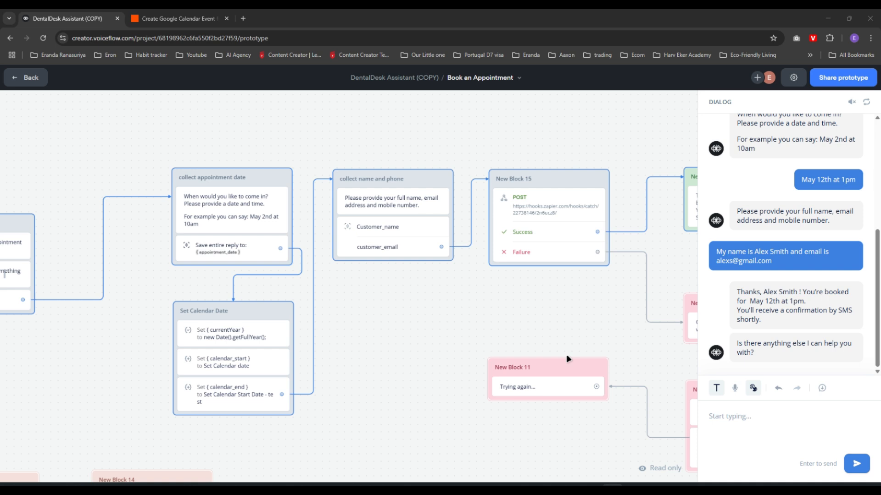